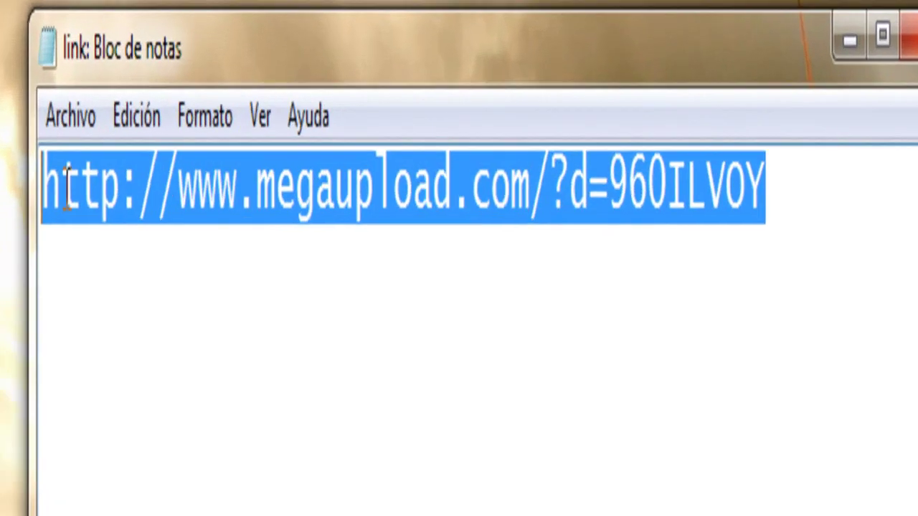
- Copy the Megaupload link from the Notepad note and load it in Internet Explorer
right_click(223, 230)
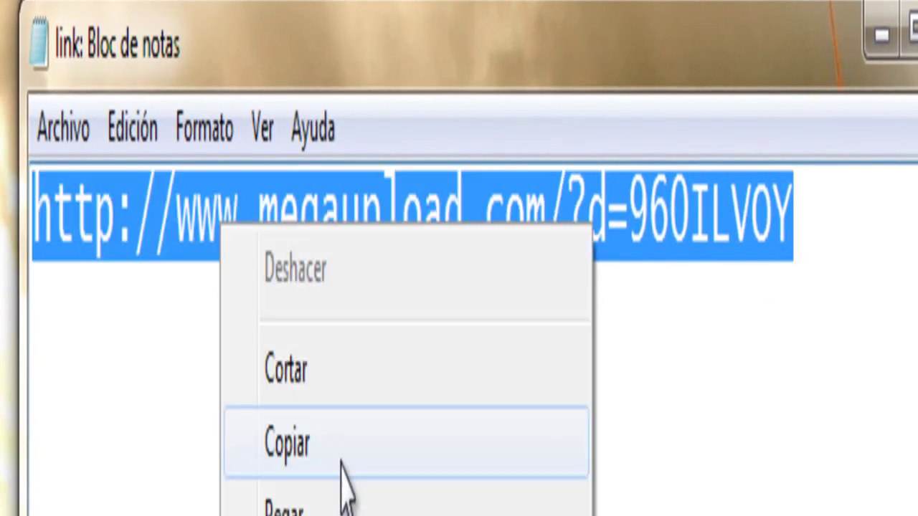
left_click(340, 473)
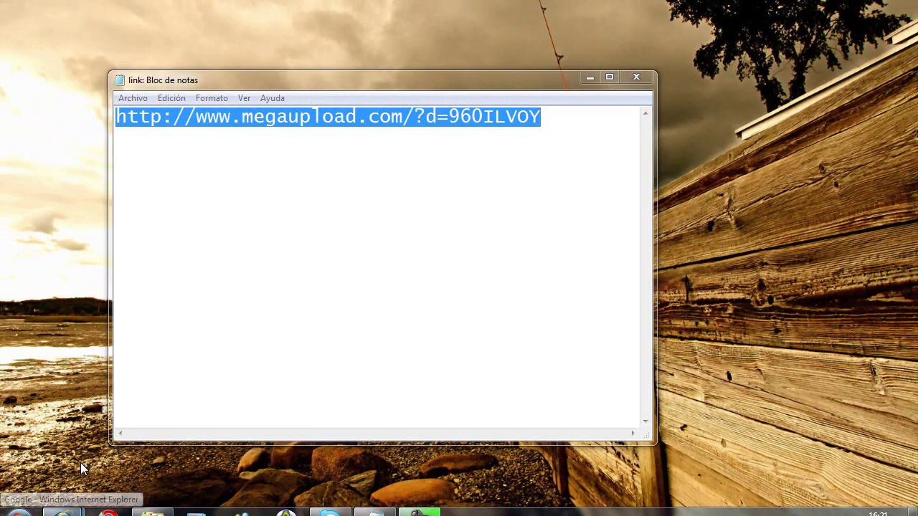
mouse_move(62, 504)
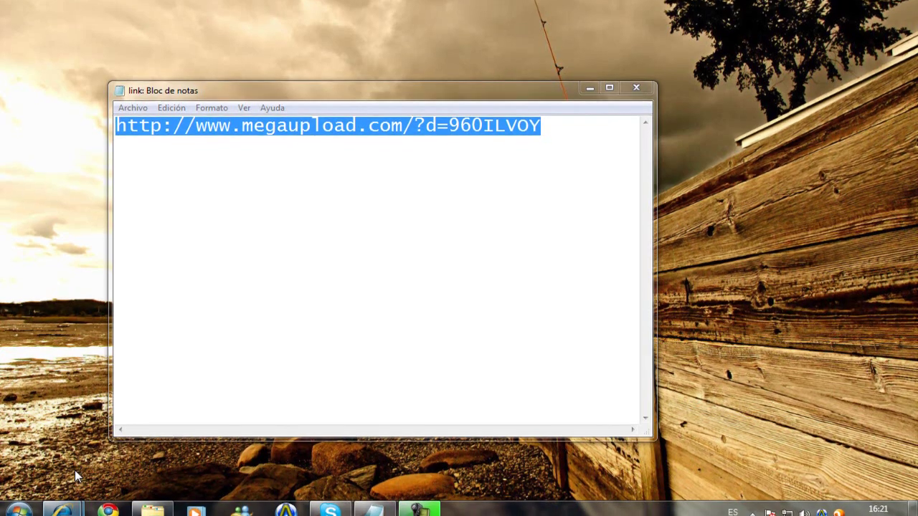
left_click(74, 470)
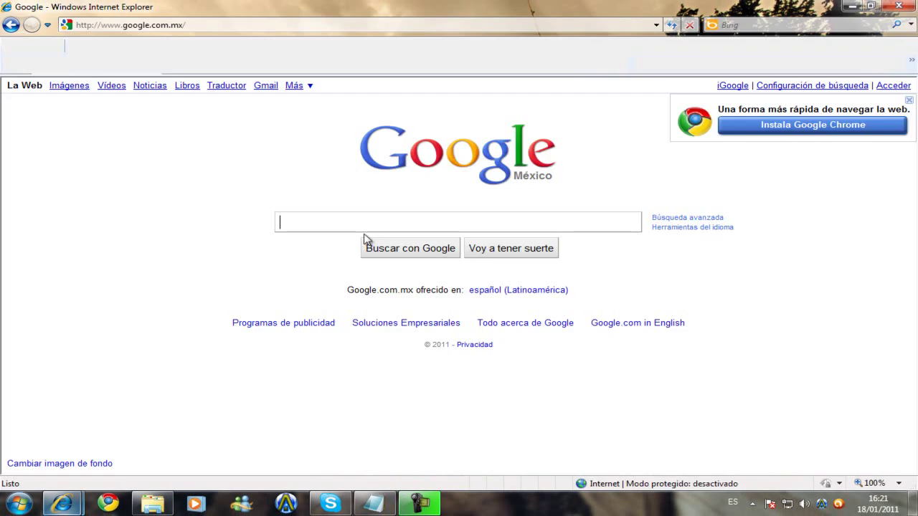
left_click(271, 26)
right_click(271, 27)
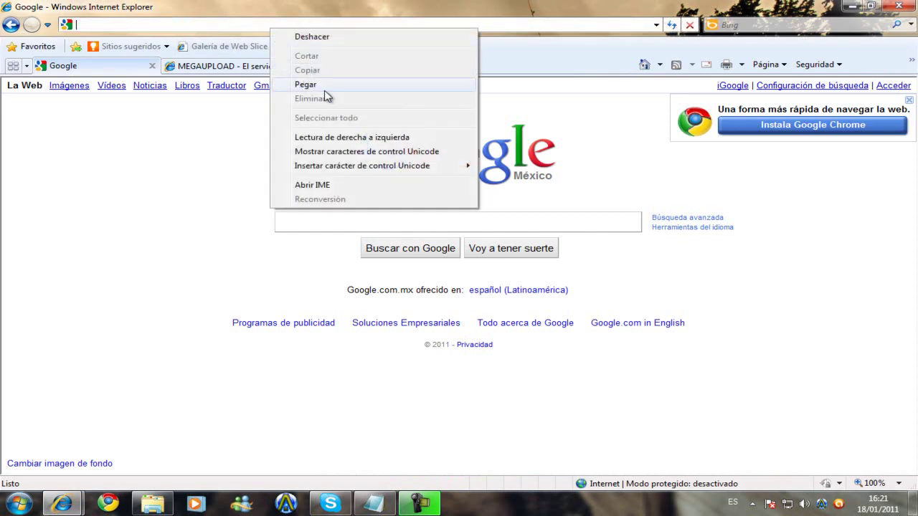
left_click(269, 84)
key("Return")
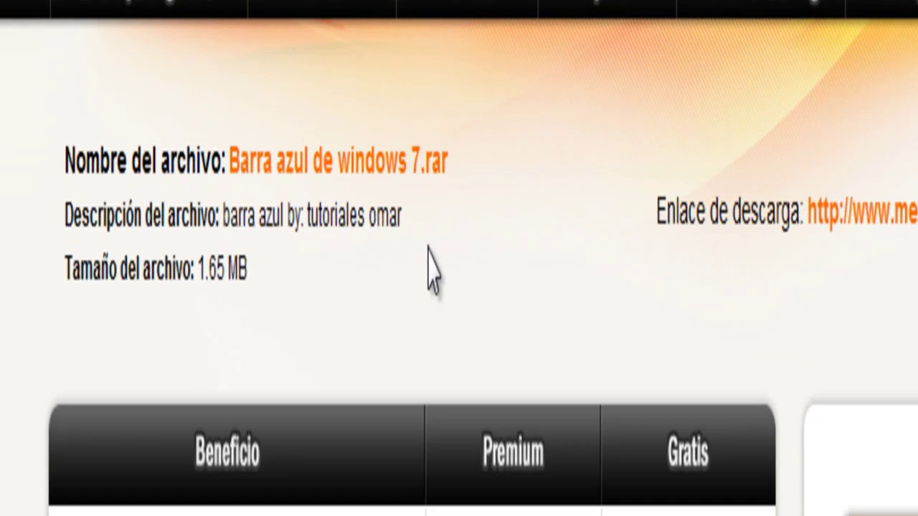
- Start the normal (free) download of "Barra azul de windows 7.rar" from its Megaupload page
left_click_drag(428, 272, 321, 235)
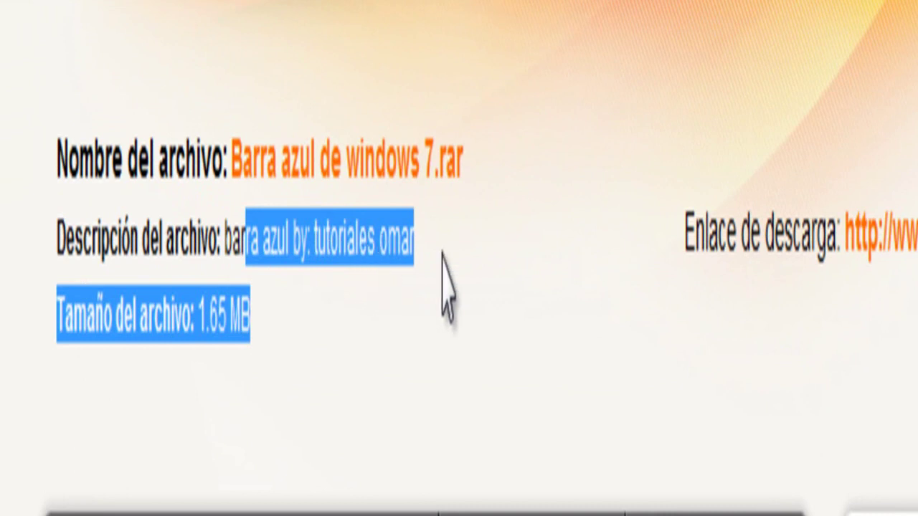
mouse_move(442, 253)
left_mouse_down()
mouse_move(438, 242)
mouse_move(442, 252)
left_mouse_up()
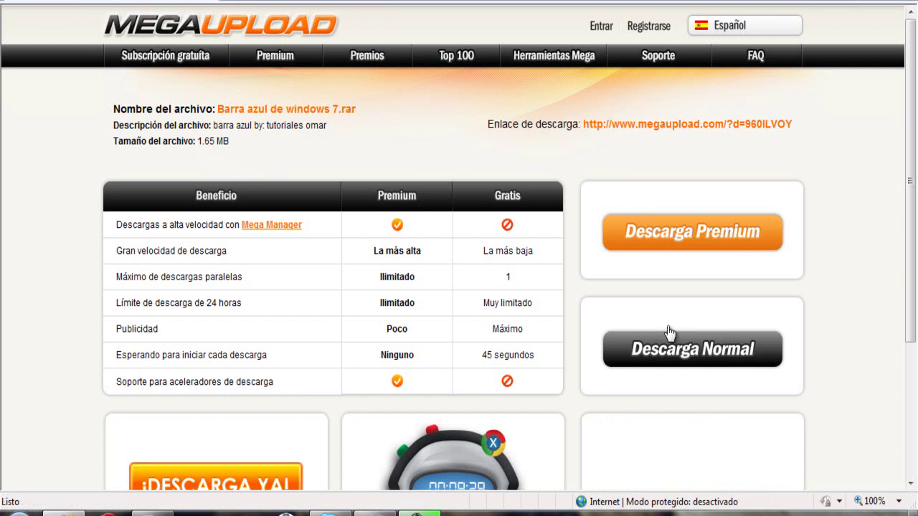
left_click(667, 343)
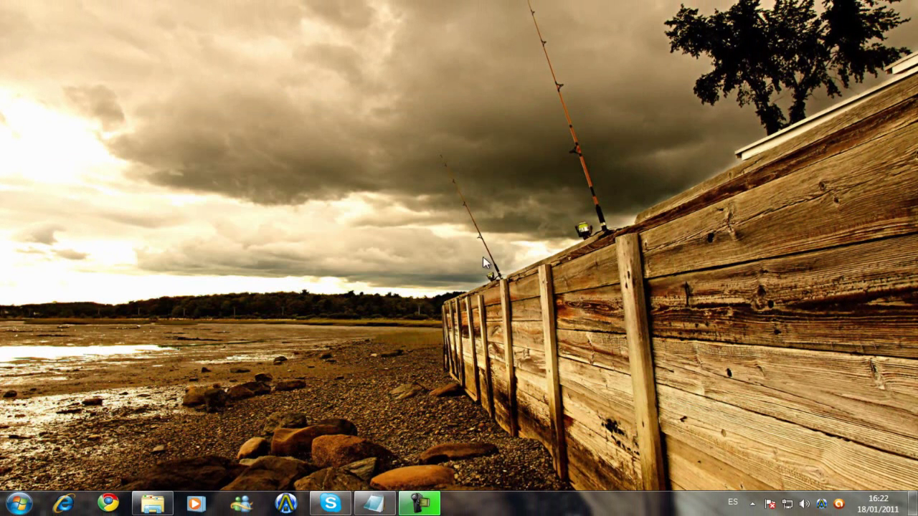
- Bring up the "barra de progreso" folder and extract the "Barra azul de windows 7" archive into a folder of the same name
left_click(152, 503)
left_click_drag(383, 15, 432, 1)
left_click_drag(318, 231, 143, 131)
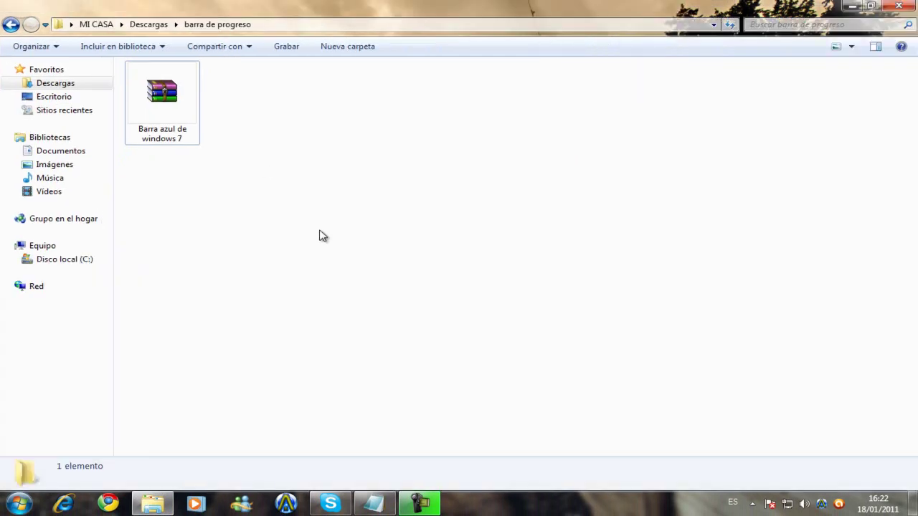
left_click_drag(279, 268, 165, 110)
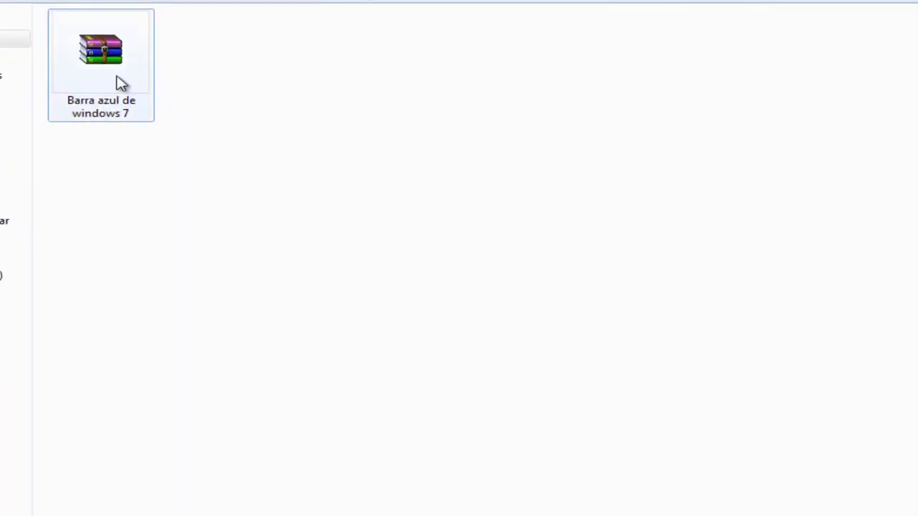
left_click_drag(286, 198, 117, 68)
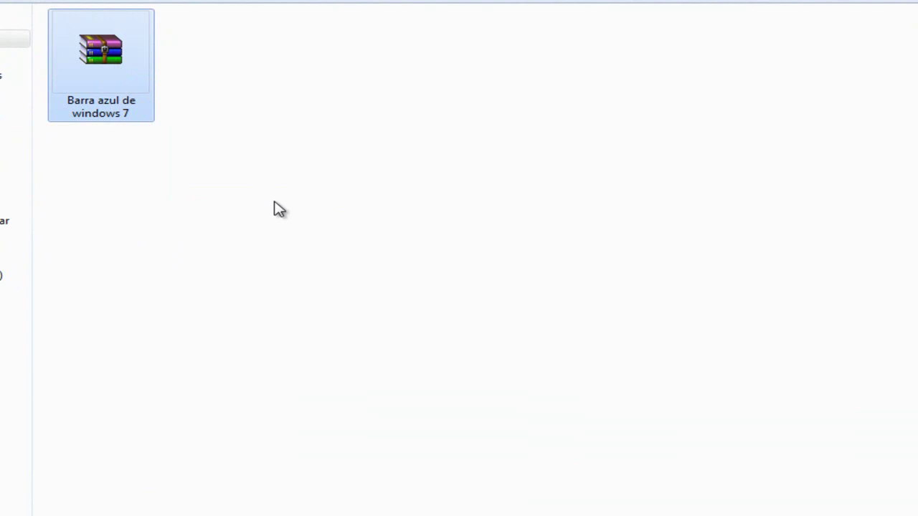
double_click(101, 94)
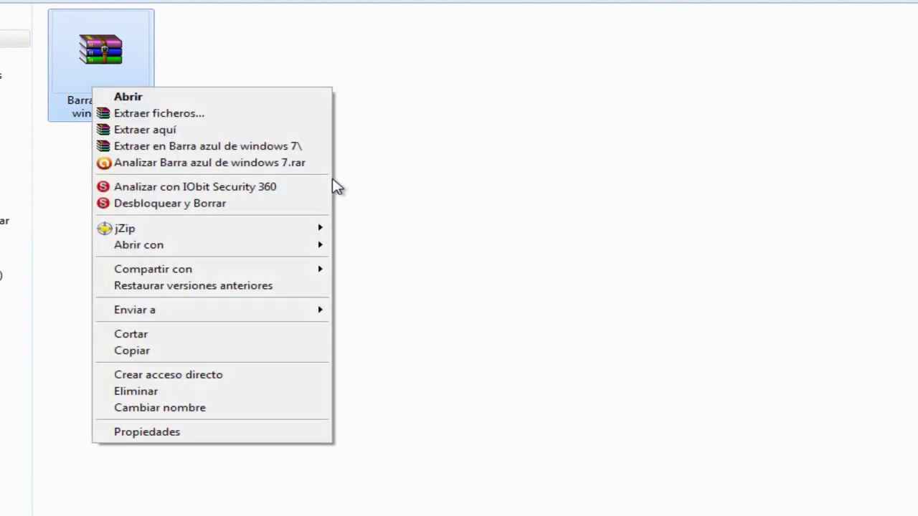
left_click(286, 130)
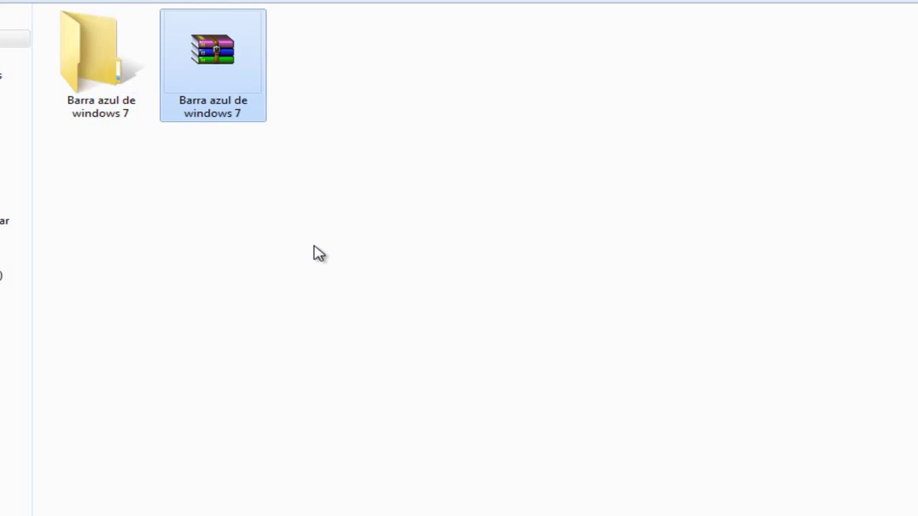
left_click(319, 254)
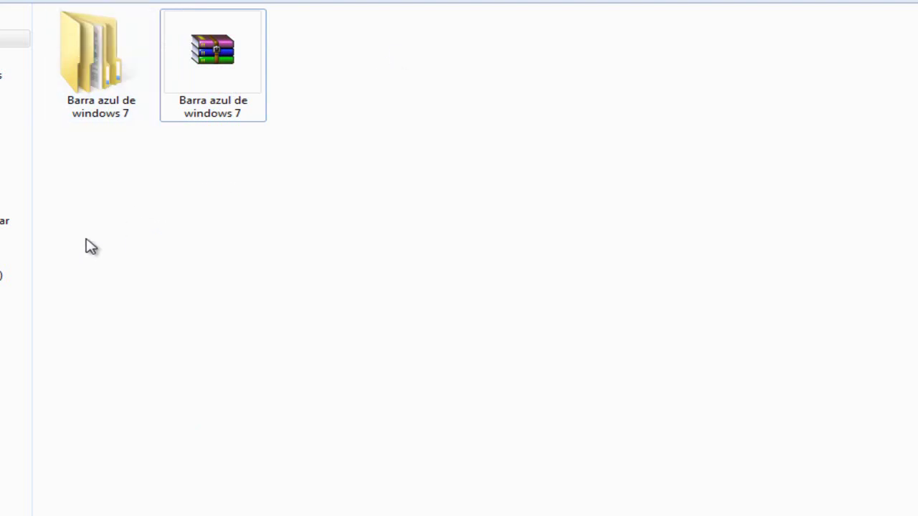
- Open the "parche universal windows 7" folder inside the extracted "Barra azul de windows 7" folder
left_click(139, 49)
double_click(139, 49)
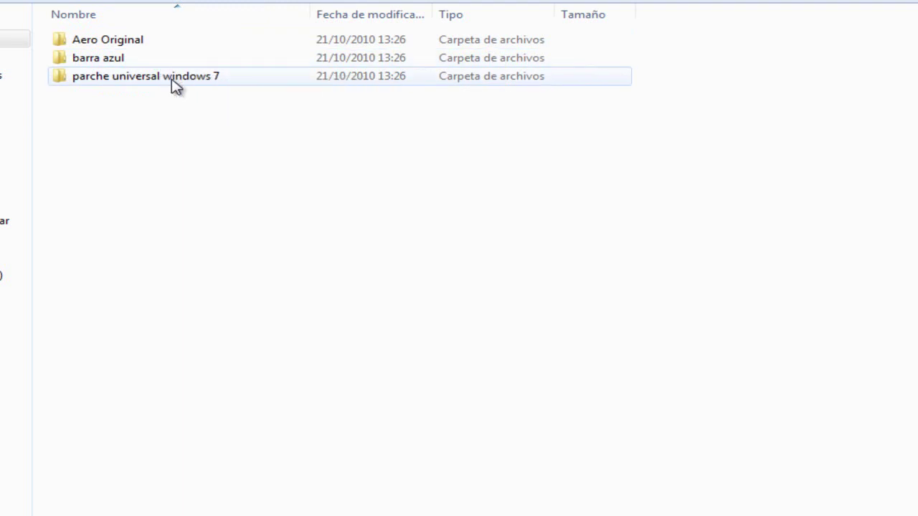
mouse_move(176, 86)
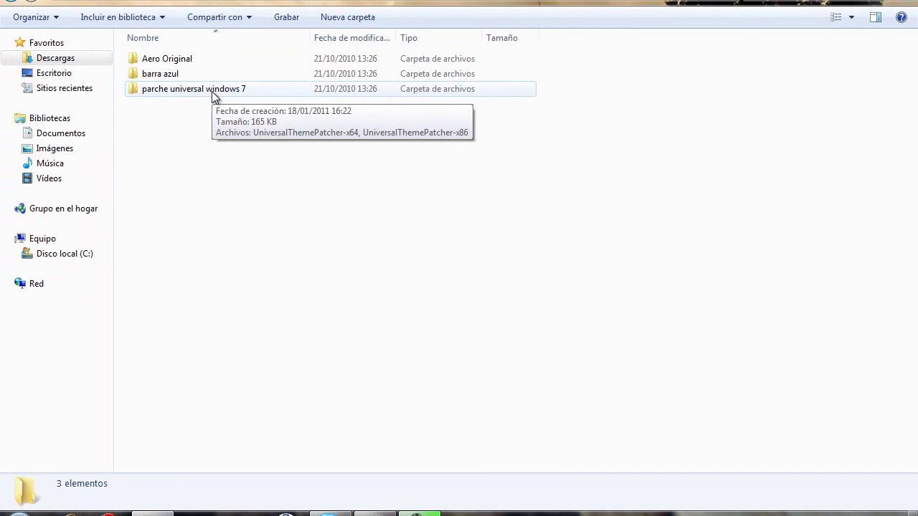
double_click(212, 91)
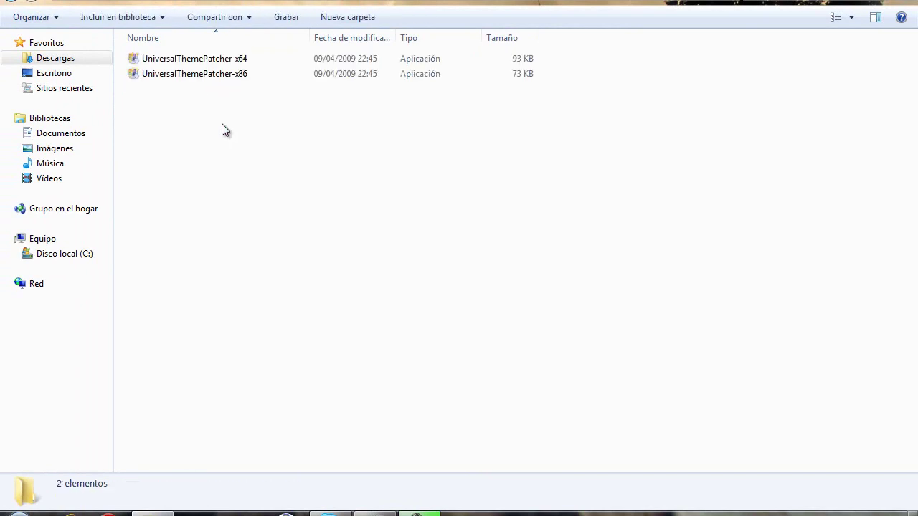
left_click_drag(227, 122, 371, 64)
left_click(267, 145)
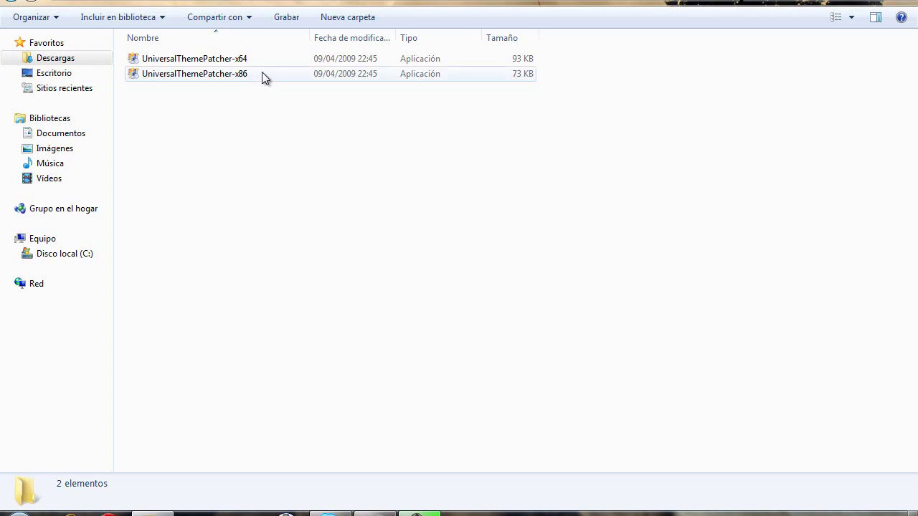
left_click(248, 59)
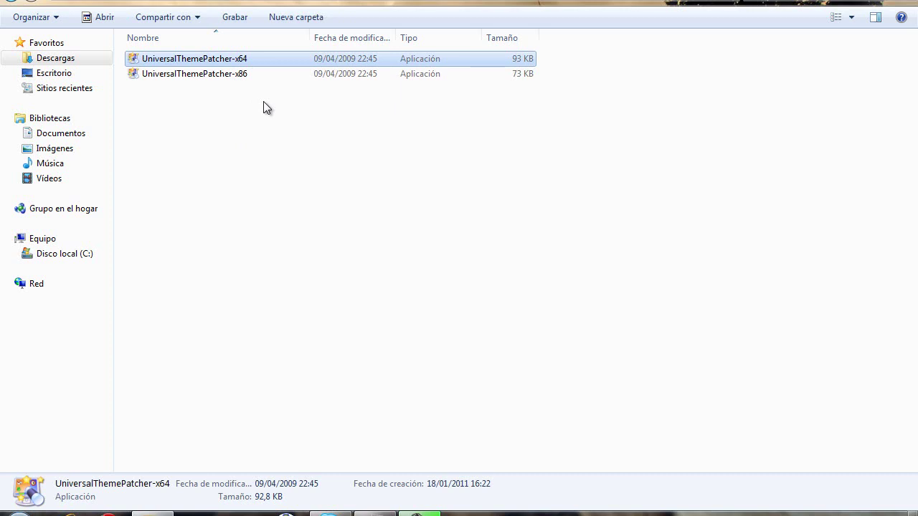
left_click(264, 101)
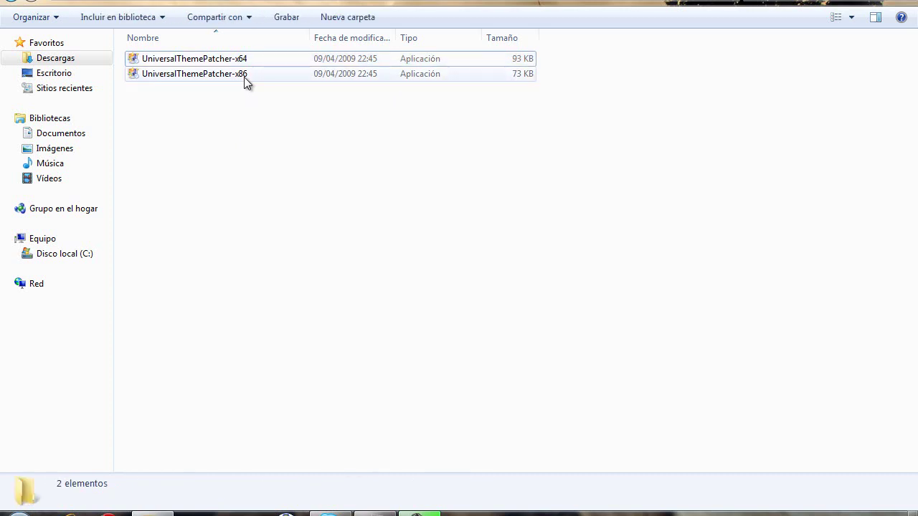
left_click(244, 77)
left_click(257, 114)
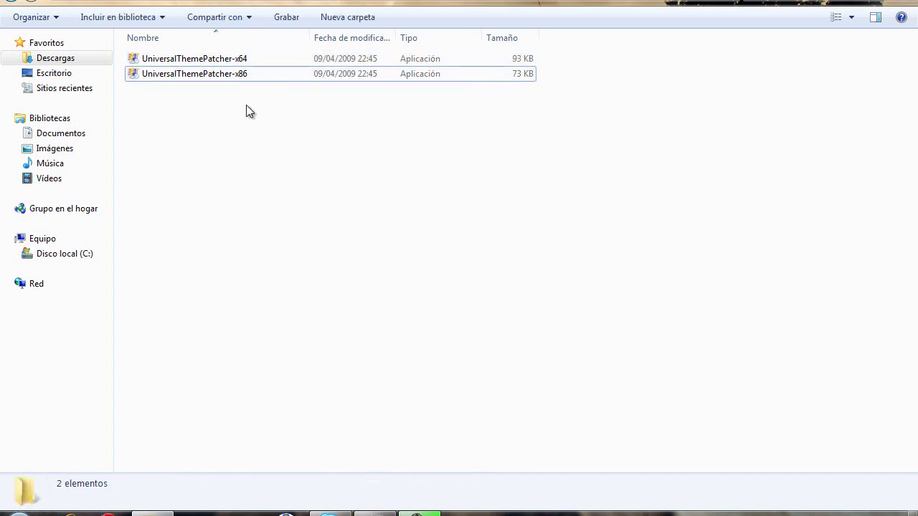
- Run UniversalThemePatcher-x86 as administrator in English, and view its detailed patch report before closing the patcher
right_click(227, 84)
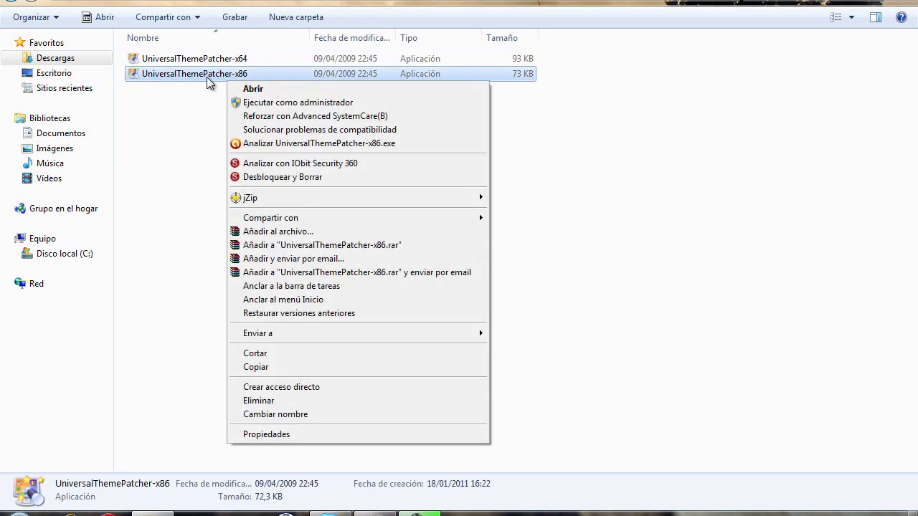
left_click(206, 79)
right_click(206, 77)
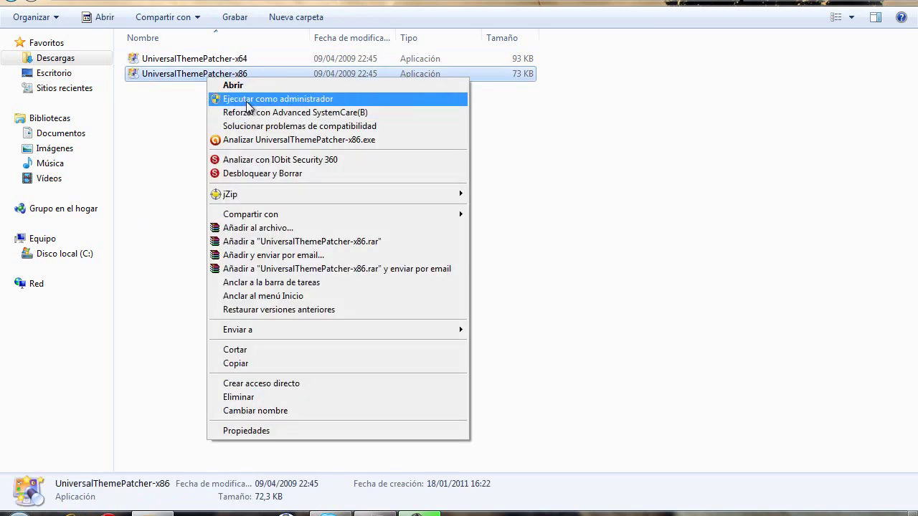
left_click(248, 100)
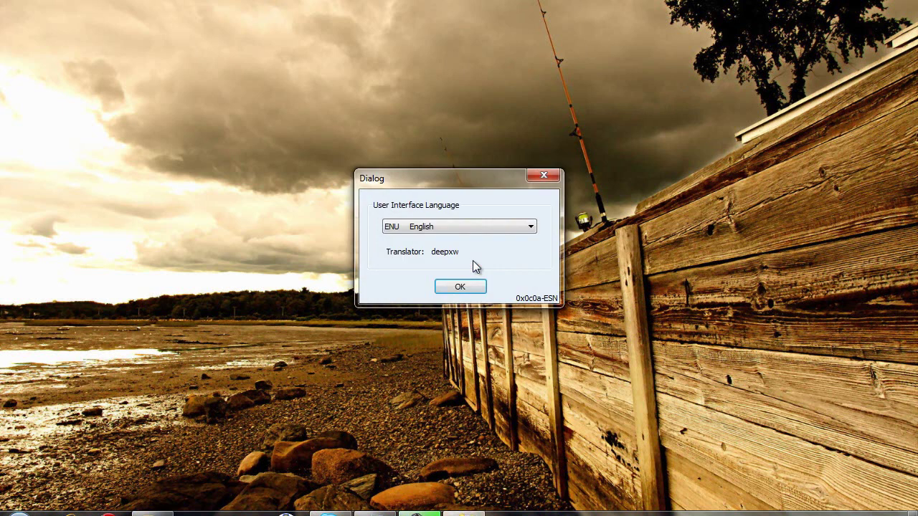
left_click(477, 286)
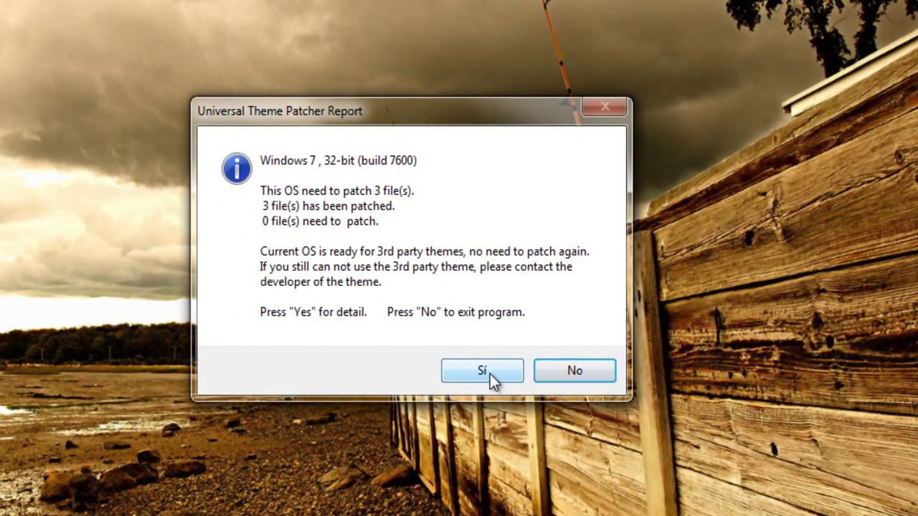
left_click(489, 374)
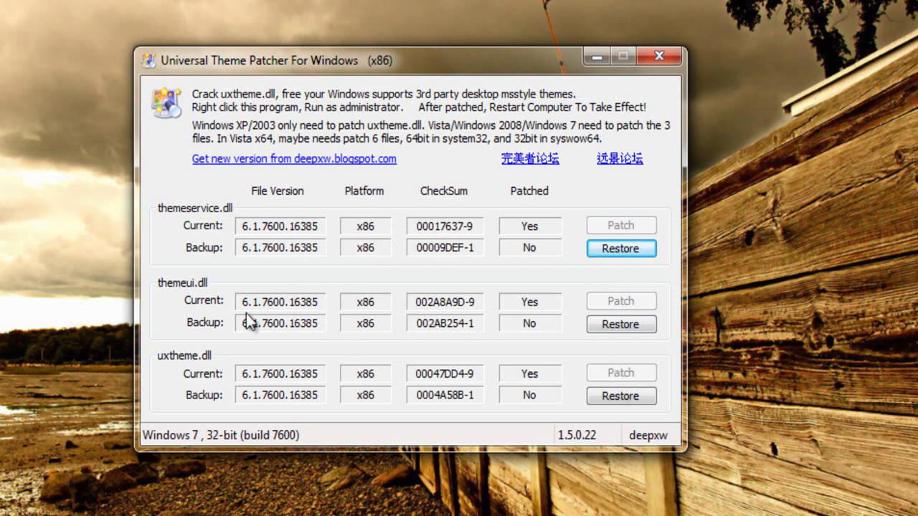
left_click(658, 60)
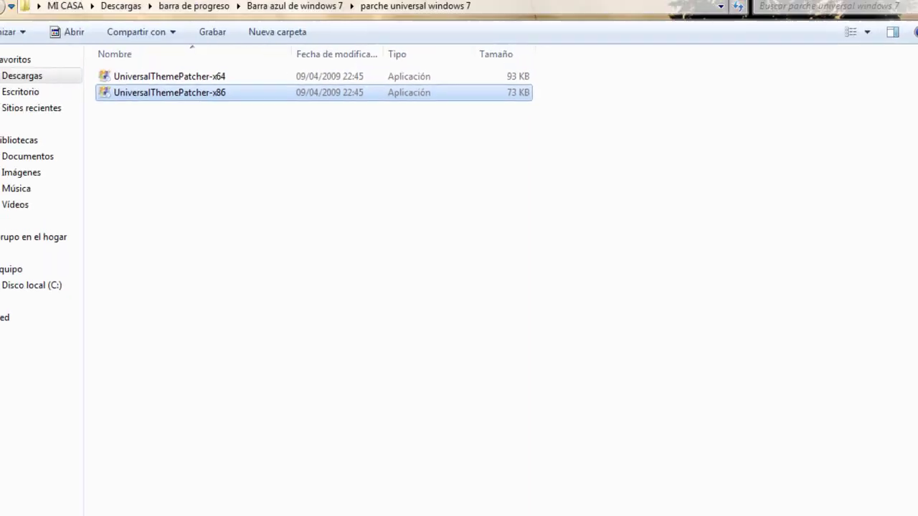
- Go back to the "Barra azul de windows 7" folder and open its "barra azul" subfolder
left_click(11, 28)
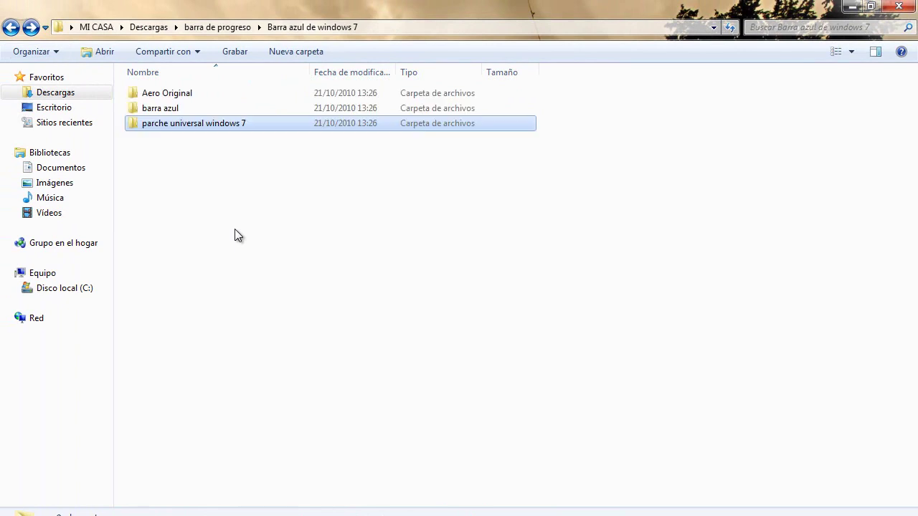
left_click(180, 98)
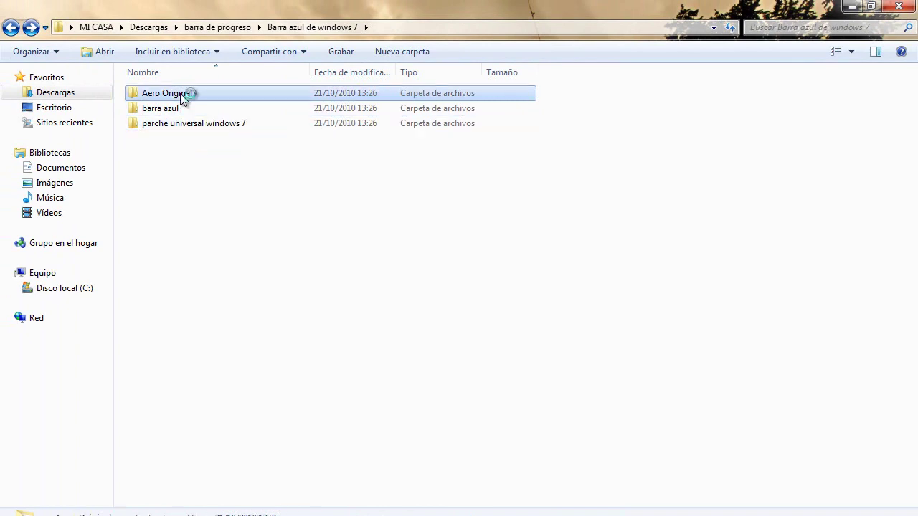
left_click(185, 107)
double_click(185, 107)
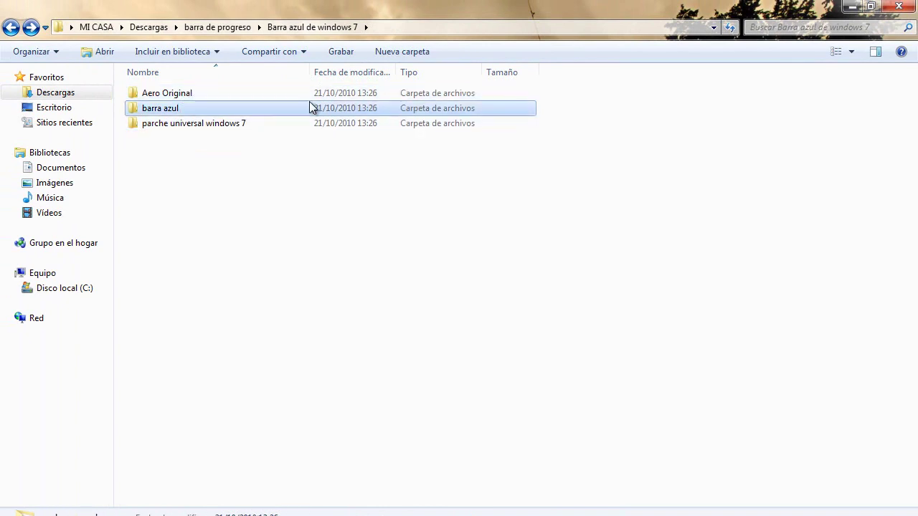
- Dock the "barra azul" folder window so it fills the right half of the screen
left_click_drag(551, 14, 916, 108)
left_click_drag(724, 223, 13, 450)
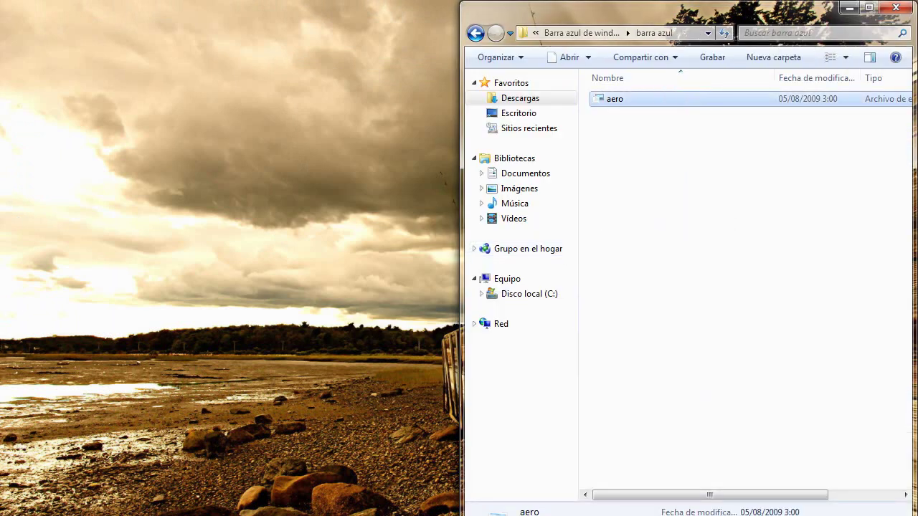
key("super")
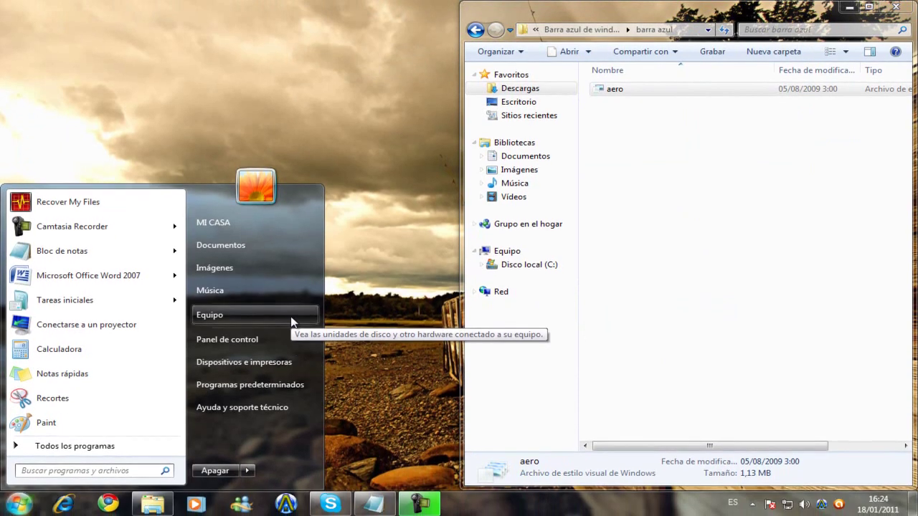
left_click(455, 245)
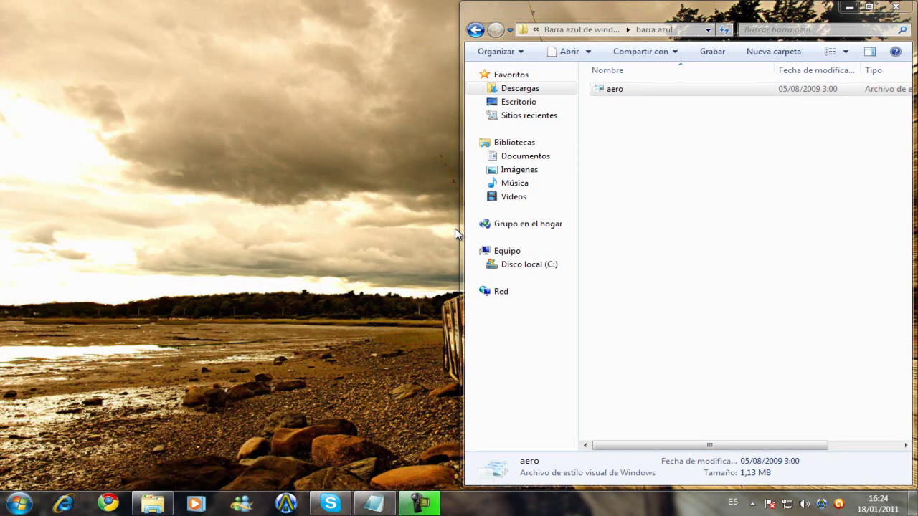
- Open an Equipo window docked to the left half of the screen and select Disco local (C:) in it
key("super+e")
left_click_drag(369, 15, 120, 135)
left_click_drag(273, 145, 0, 181)
left_click(273, 97)
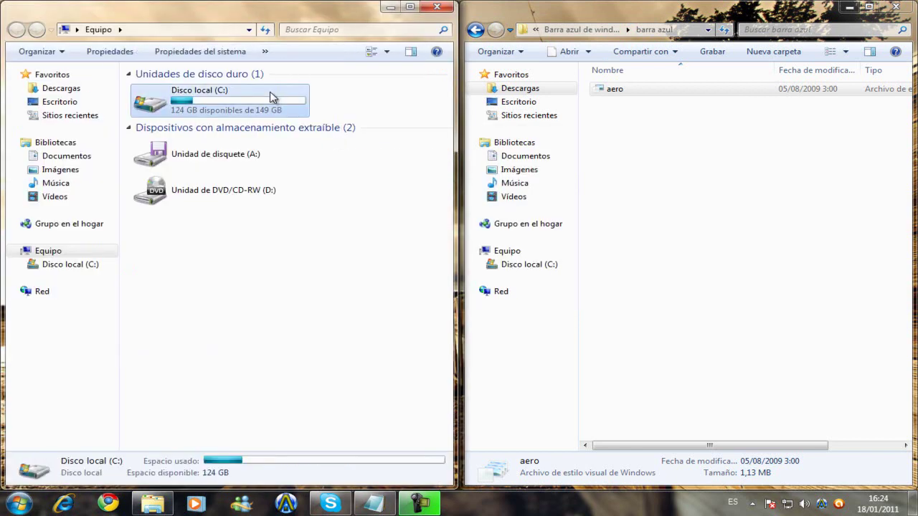
- Browse from Disco local (C:) through Windows, Resources and Themes into the Aero folder
double_click(186, 108)
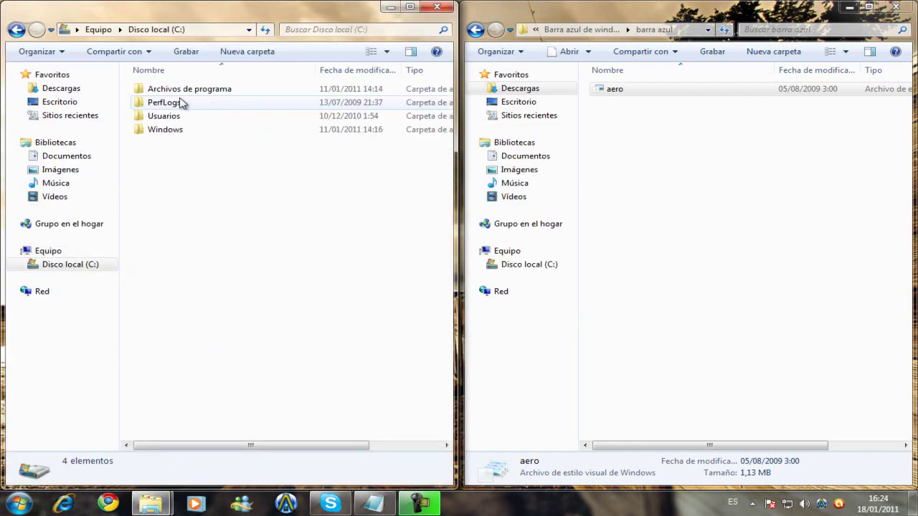
left_click(200, 135)
double_click(200, 131)
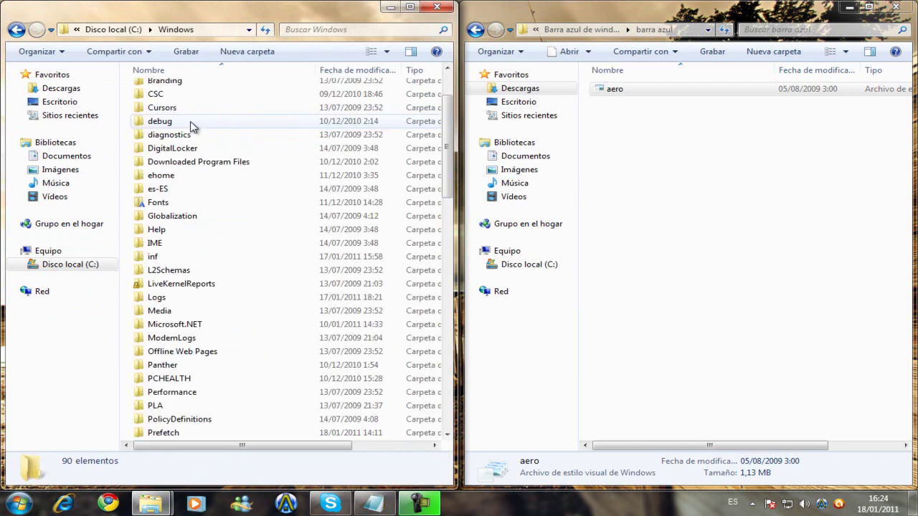
scroll(192, 127, "down", 15)
scroll(192, 127, "up", 10)
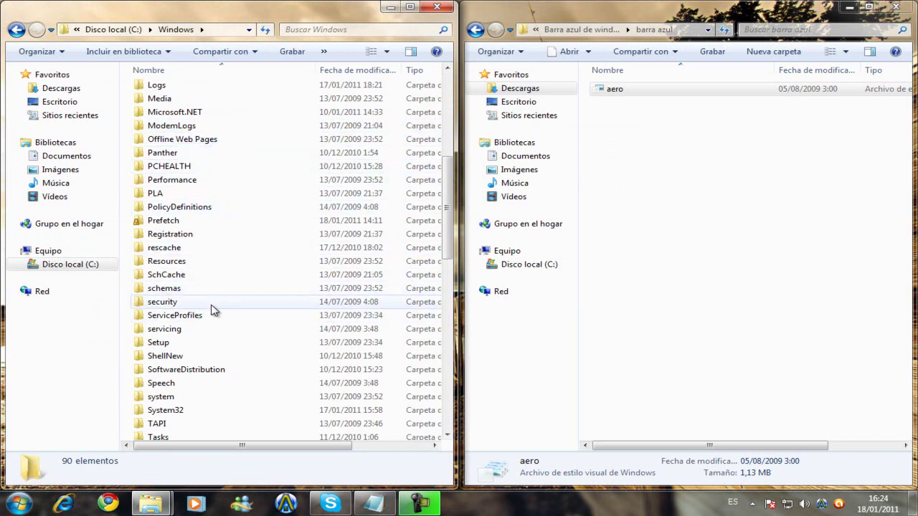
double_click(190, 261)
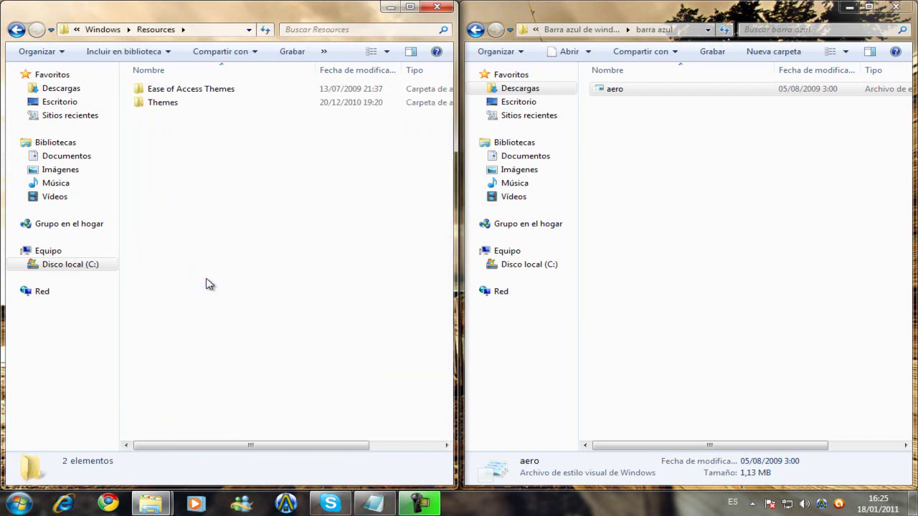
double_click(194, 107)
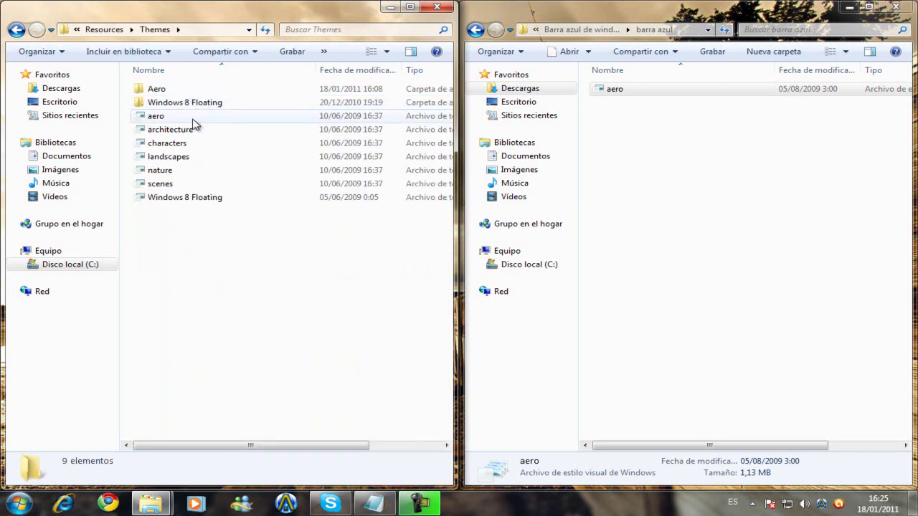
double_click(188, 91)
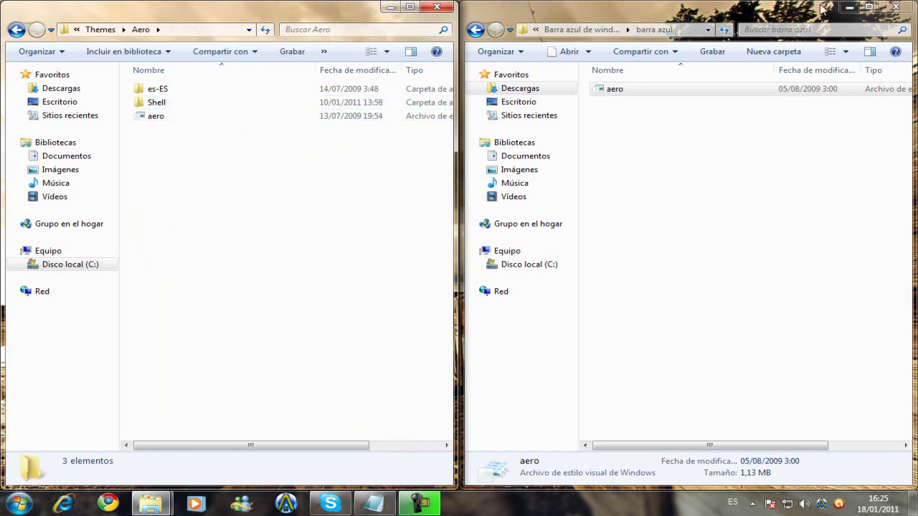
- Minimize the "barra azul" window and open the advanced security settings of the aero file in Themes\Aero
left_click(848, 7)
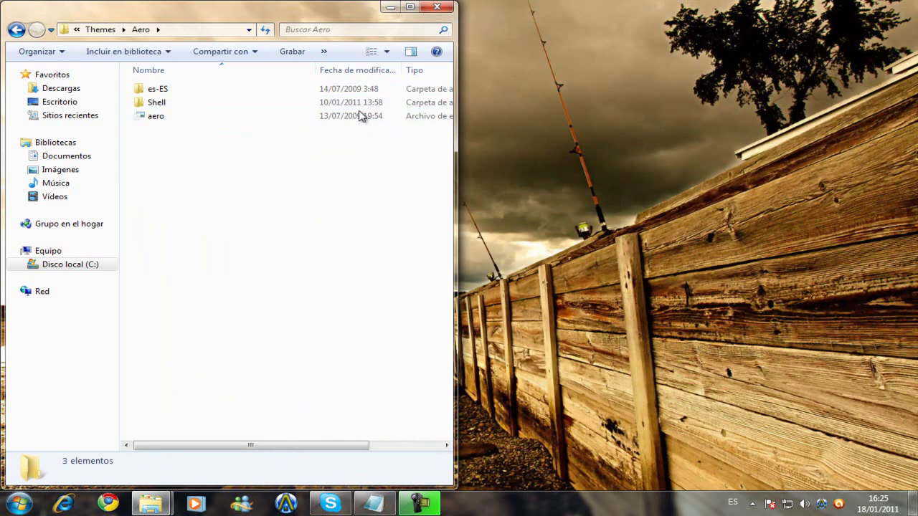
left_click(356, 116)
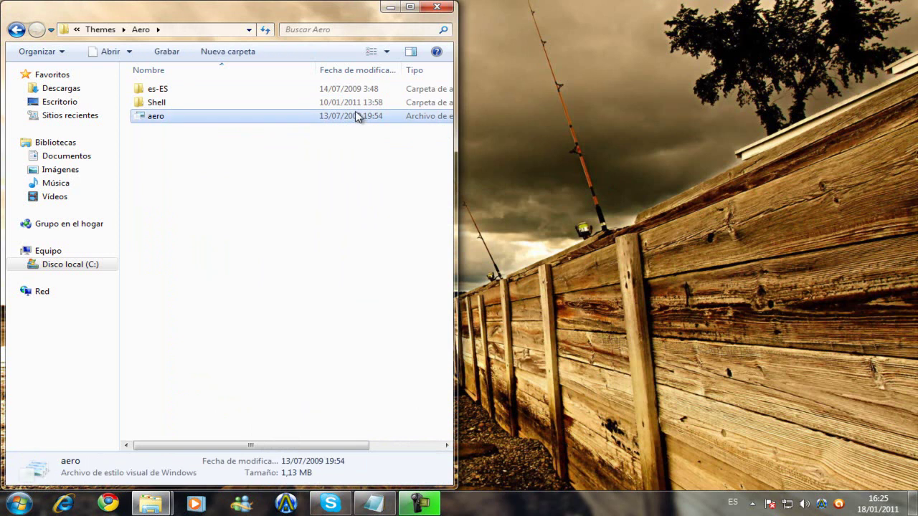
right_click(374, 121)
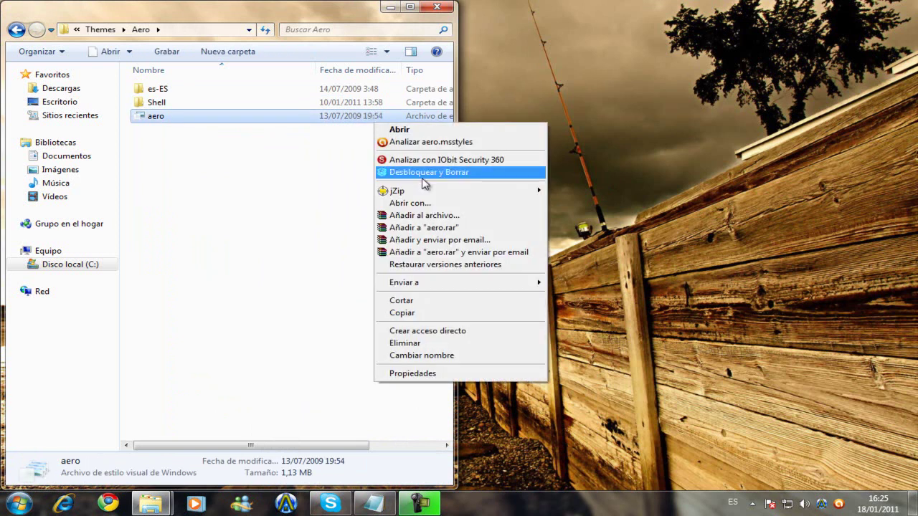
left_click(487, 373)
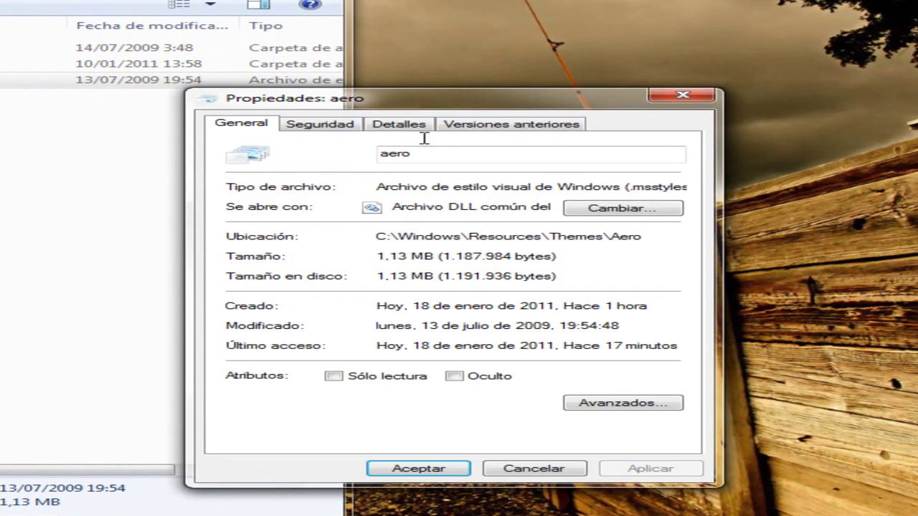
left_click(319, 125)
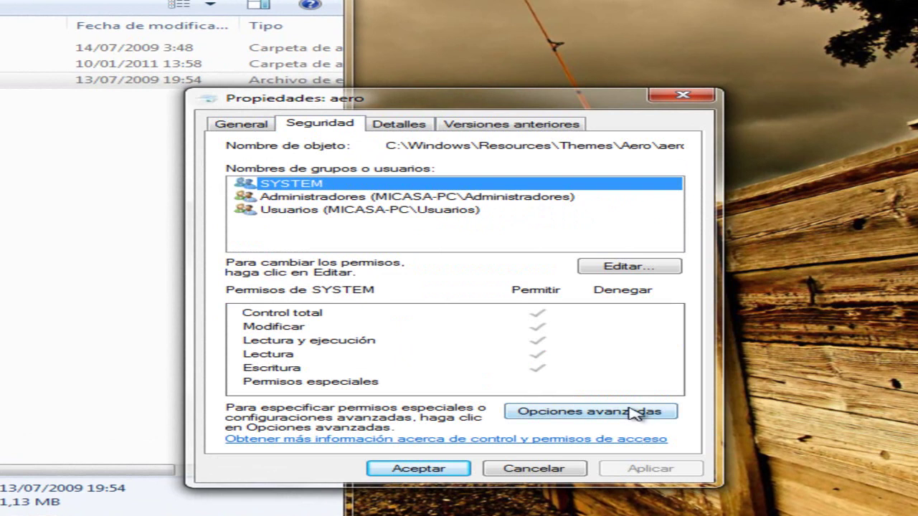
left_click(645, 414)
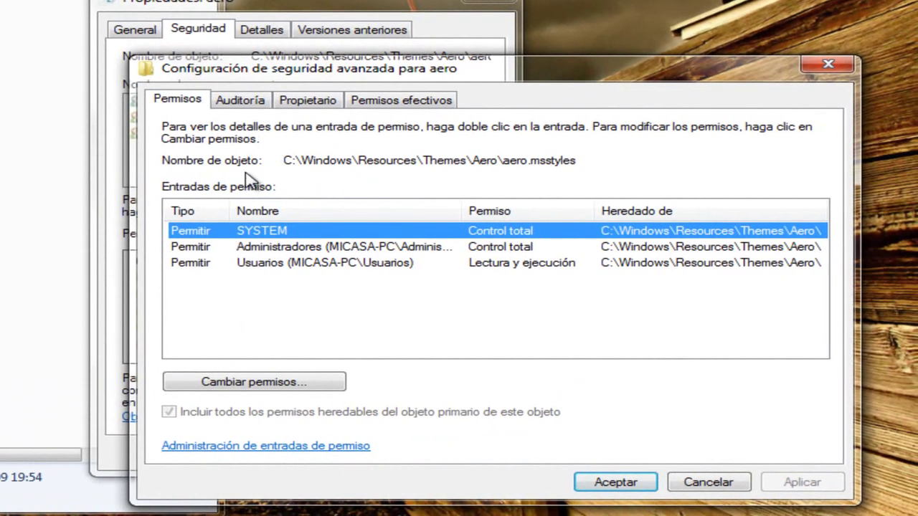
- Assign the Administradores group as owner of aero.msstyles and accept all the open security and properties dialogs
left_click(297, 106)
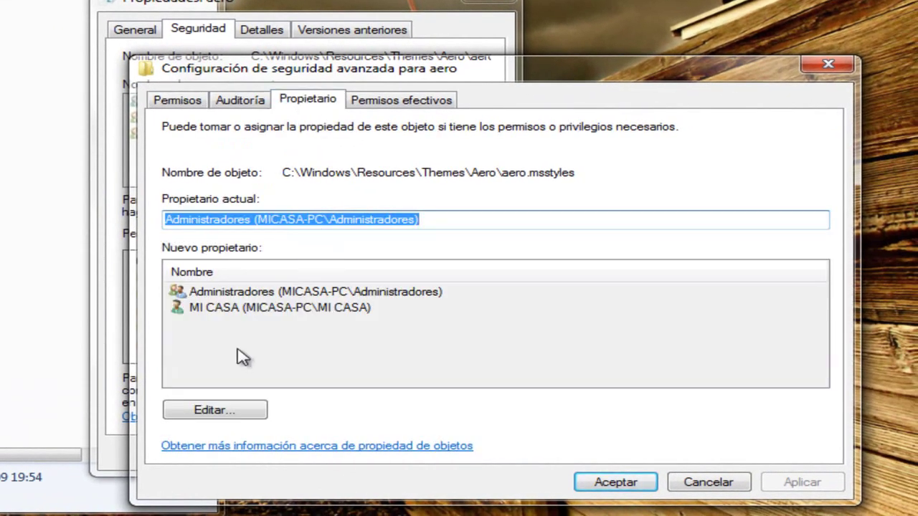
left_click(236, 410)
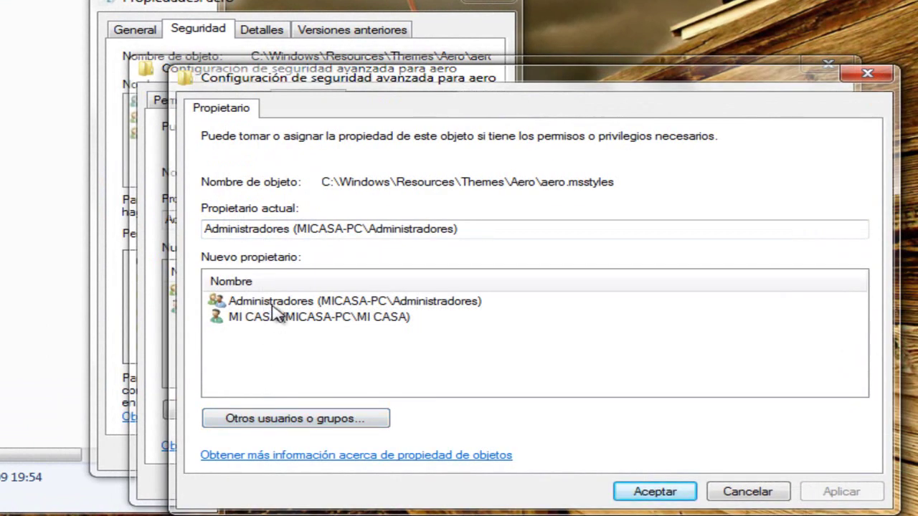
left_click(273, 303)
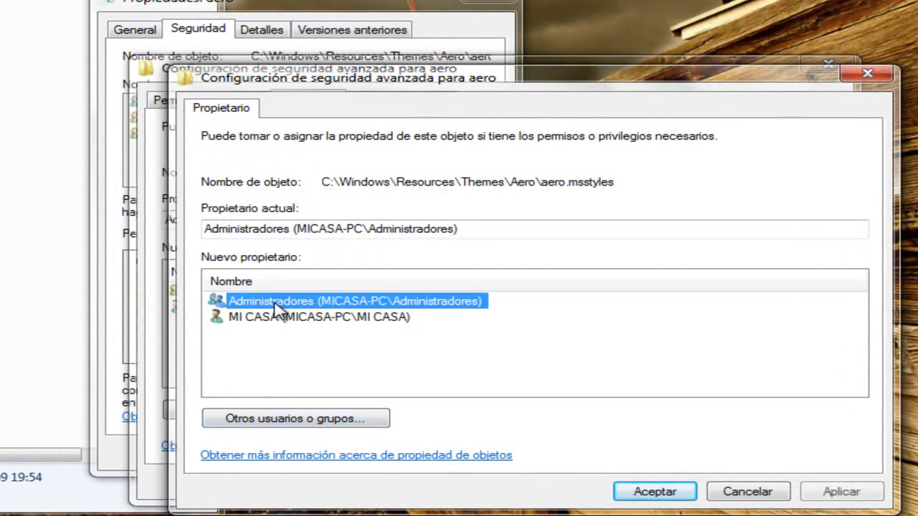
left_click(838, 496)
left_click(670, 495)
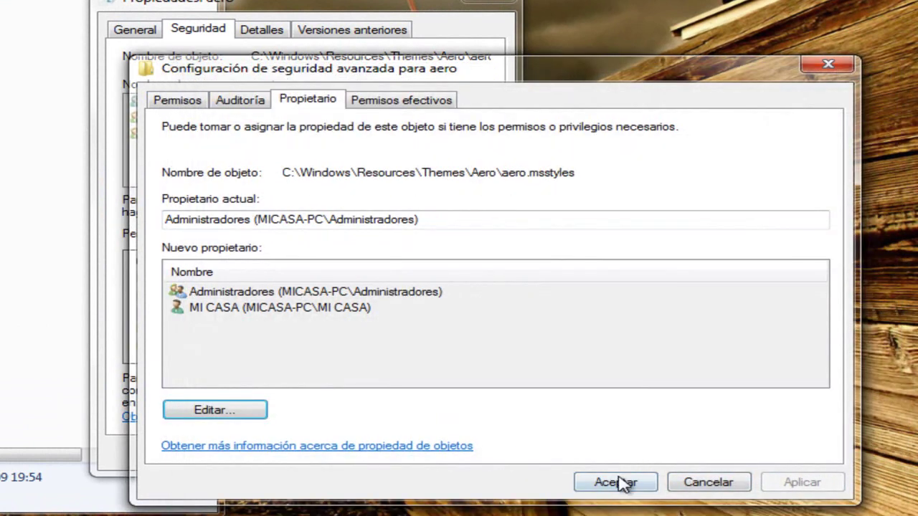
left_click(618, 479)
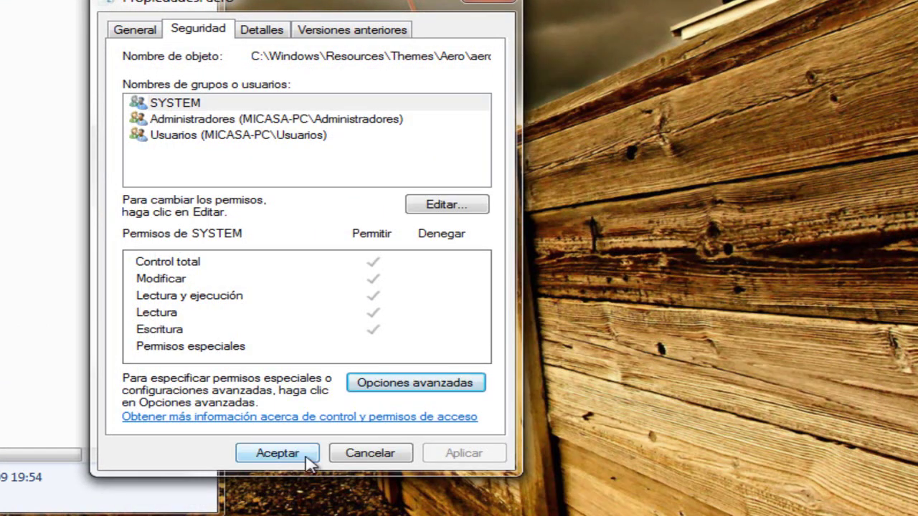
left_click(277, 453)
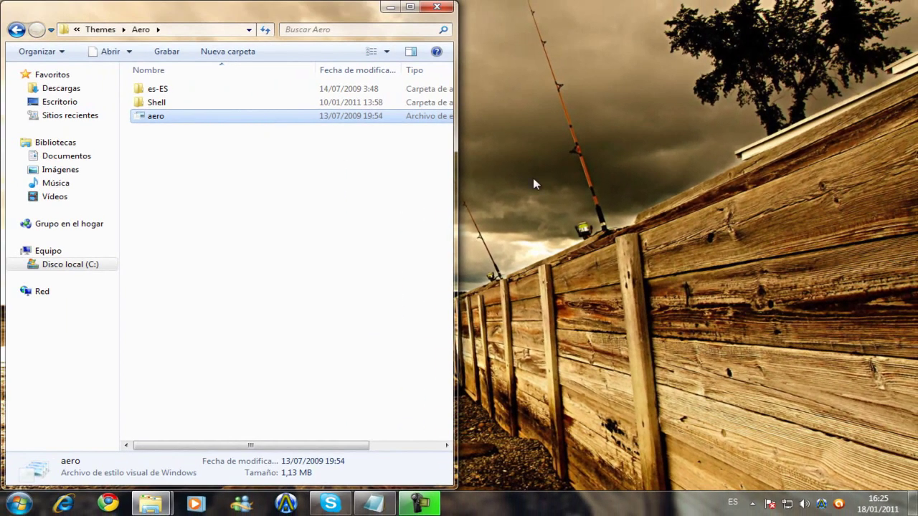
- Move the aero file from the Themes\Aero folder to the desktop, replacing the file with the same name there
left_click_drag(533, 185, 588, 181)
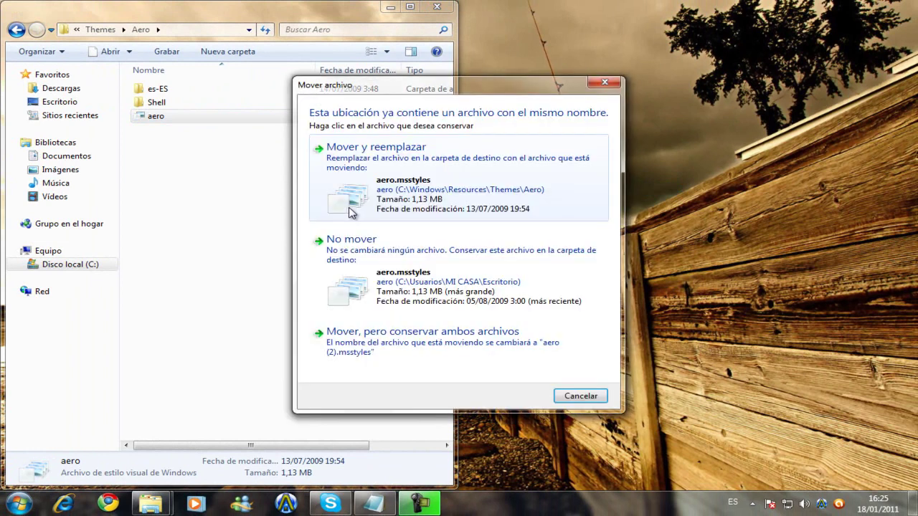
left_click(428, 201)
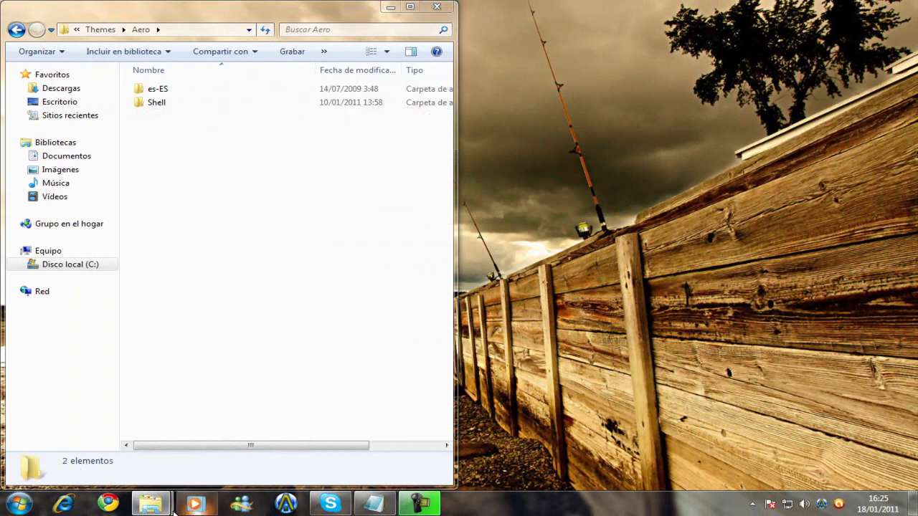
- Copy the aero file from the "barra azul" folder into the Themes\Aero folder, and close the Aero window
mouse_move(165, 506)
left_click(107, 444)
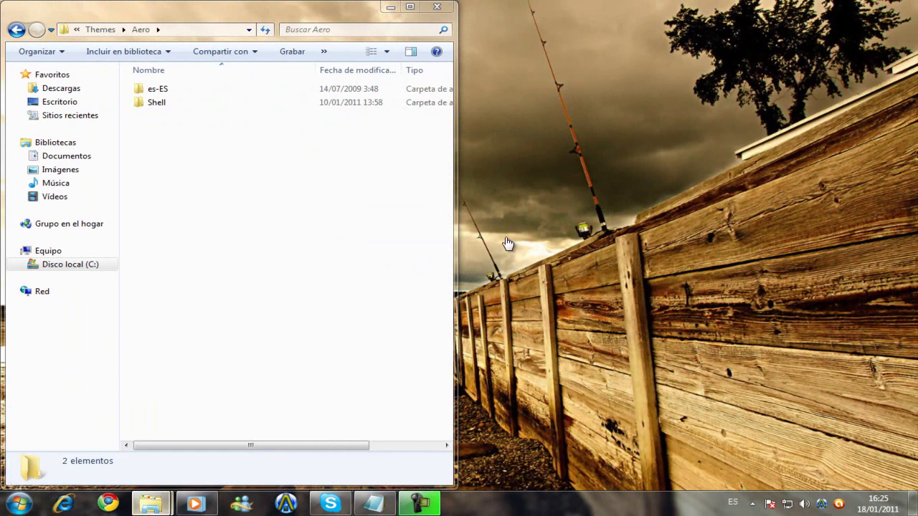
double_click(611, 88)
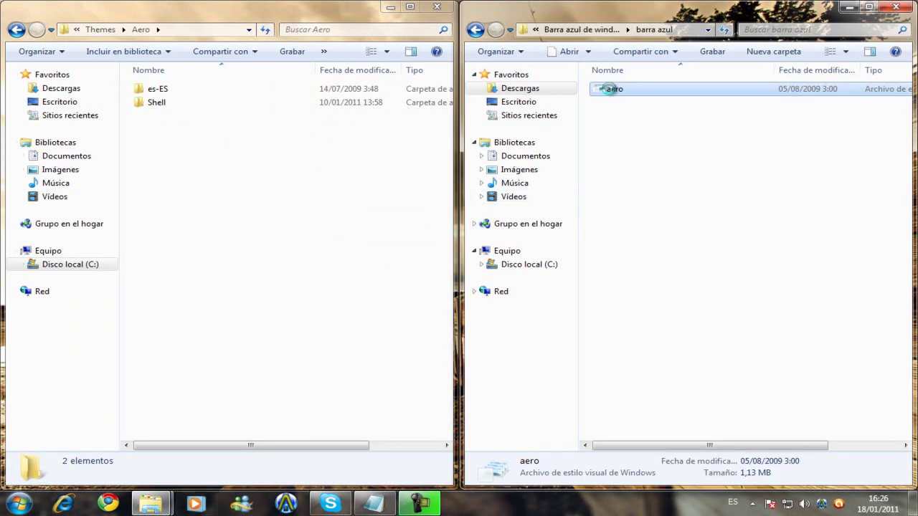
right_click(611, 88)
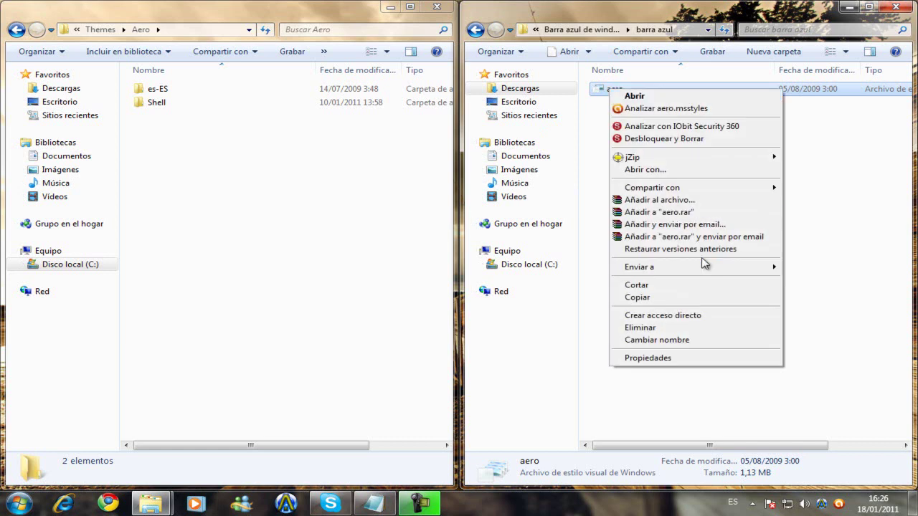
left_click(716, 297)
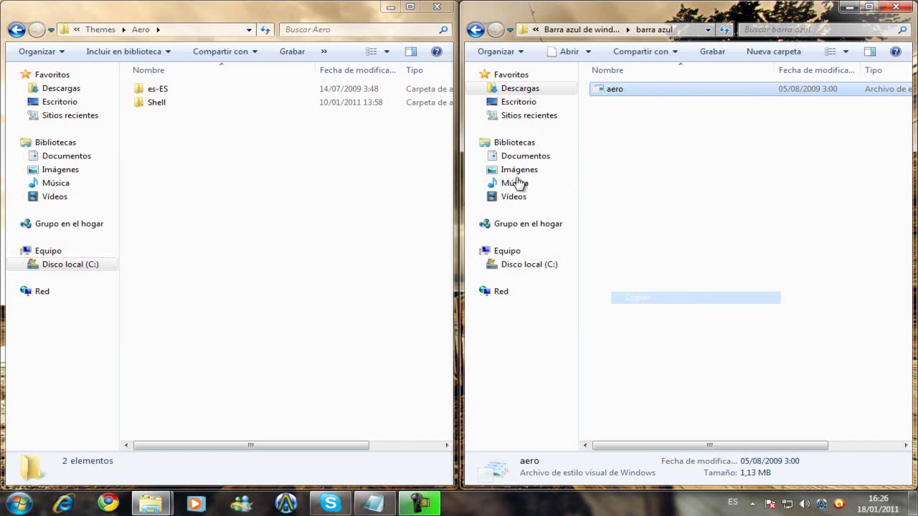
left_click(253, 181)
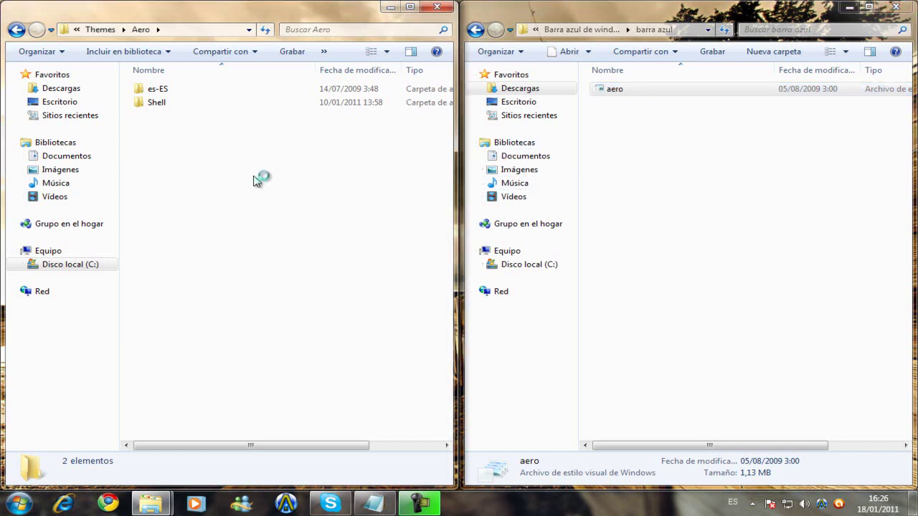
right_click(253, 181)
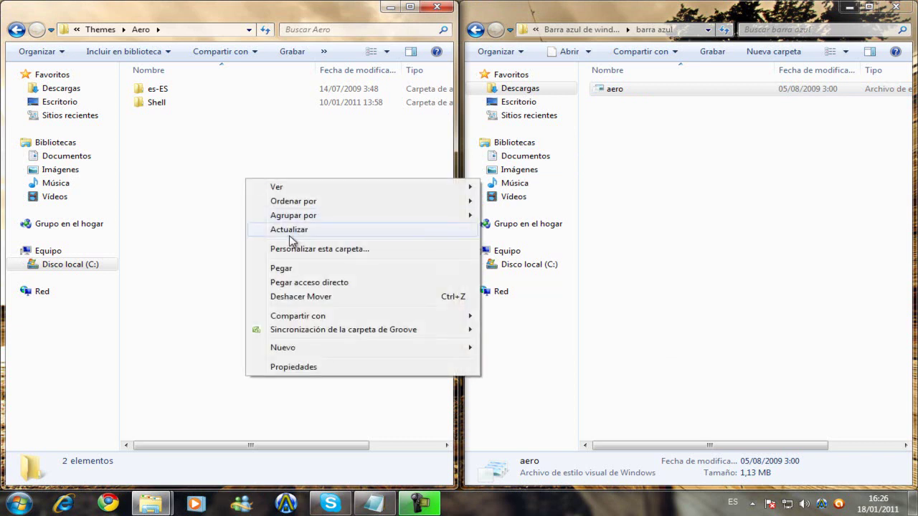
left_click(312, 271)
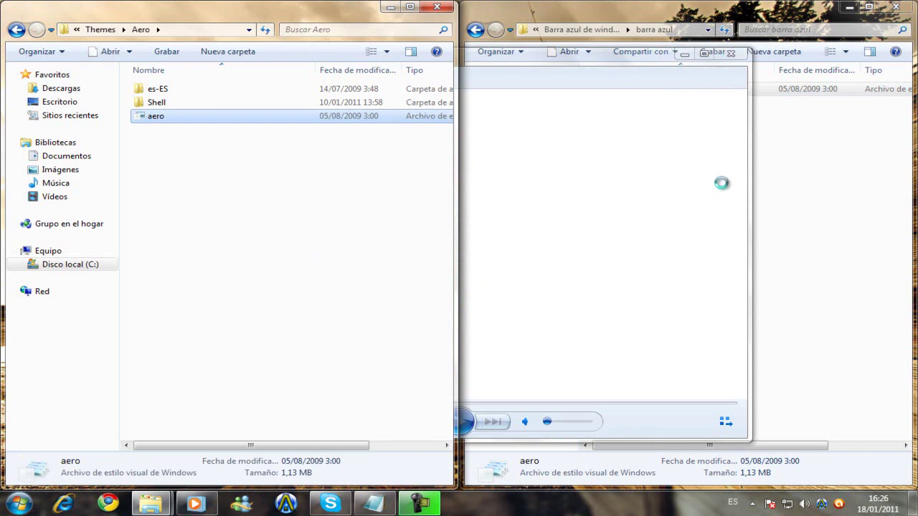
left_click(282, 131)
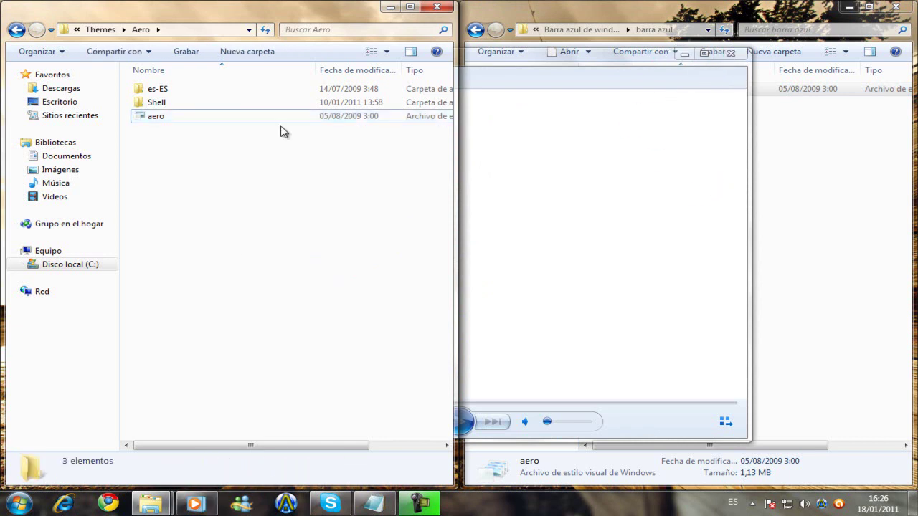
left_click(443, 10)
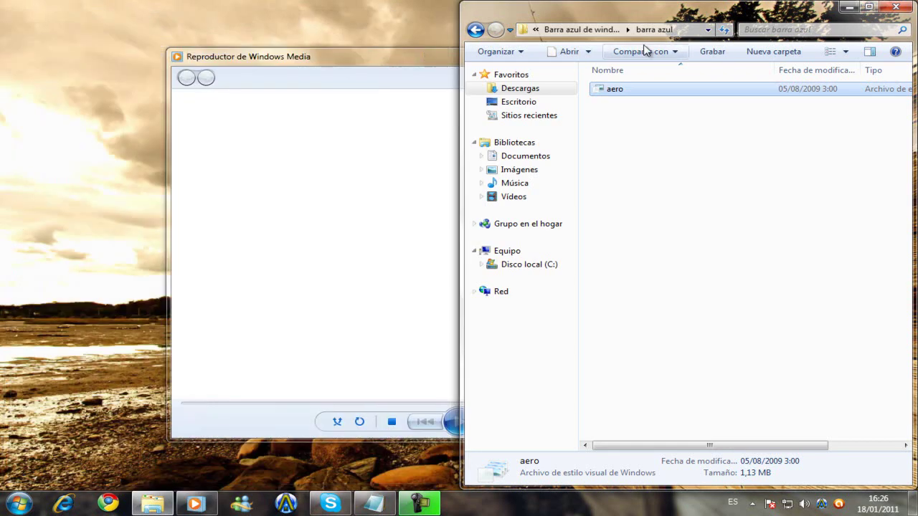
- View the original aero file in the "Aero Original" folder, and close that folder window and Windows Media Player
left_click(684, 97)
left_click(602, 32)
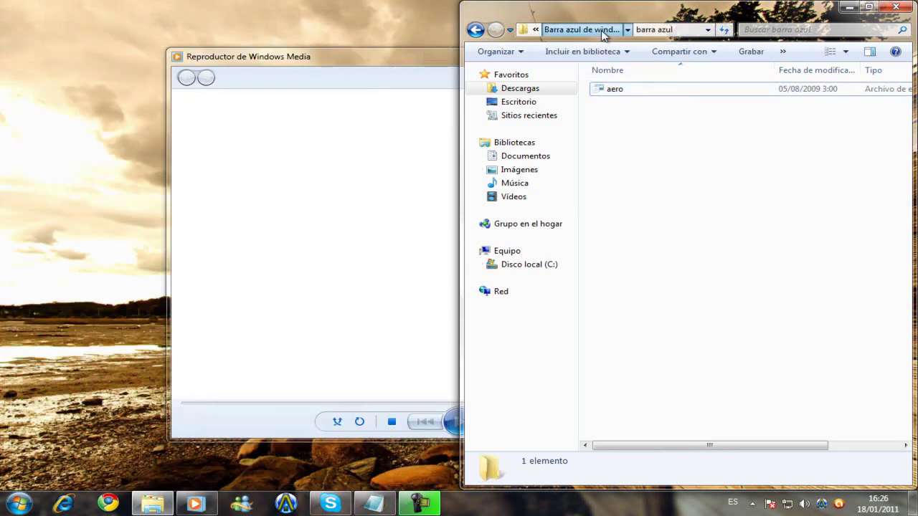
left_click(645, 103)
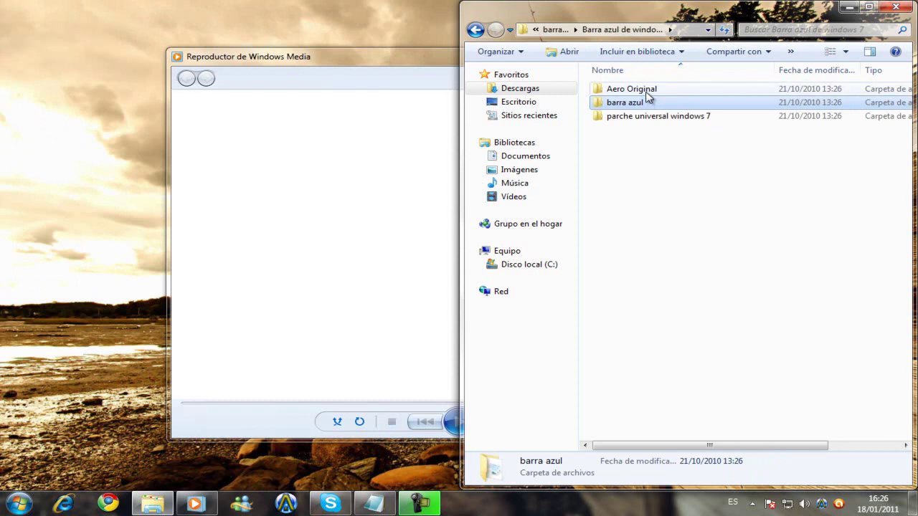
left_click(646, 92)
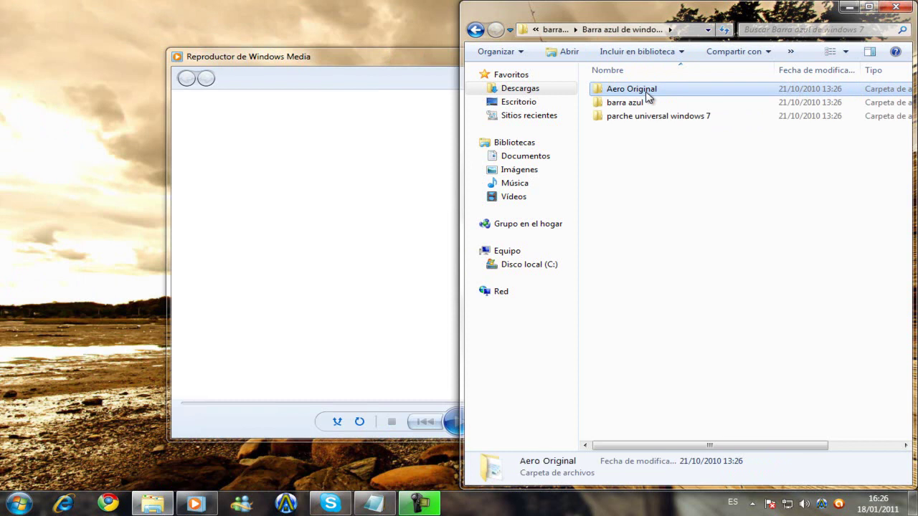
double_click(645, 92)
left_click_drag(646, 125, 617, 86)
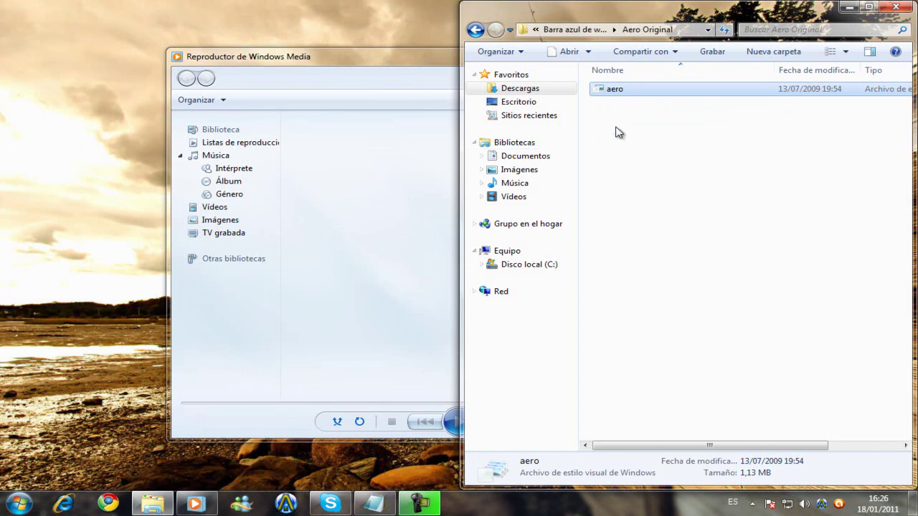
mouse_move(620, 96)
left_mouse_down()
mouse_move(653, 174)
mouse_move(615, 89)
left_mouse_up()
left_click(895, 7)
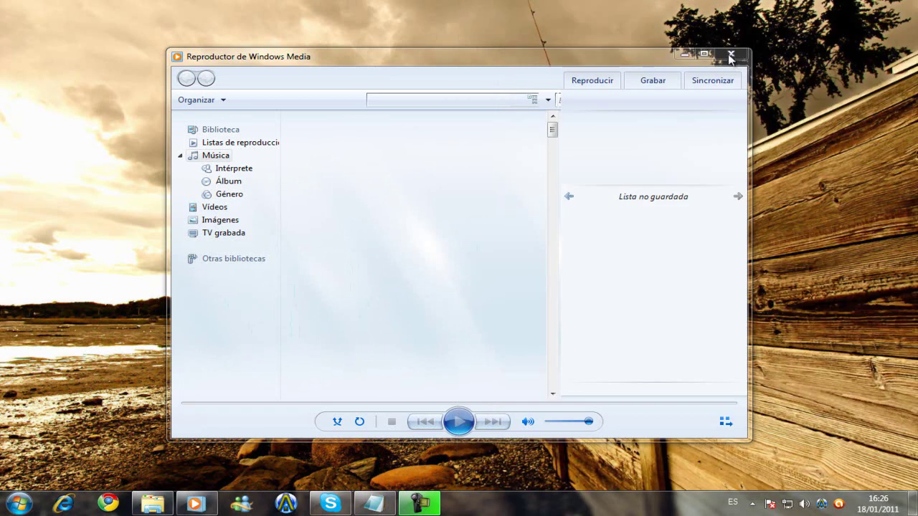
left_click(730, 55)
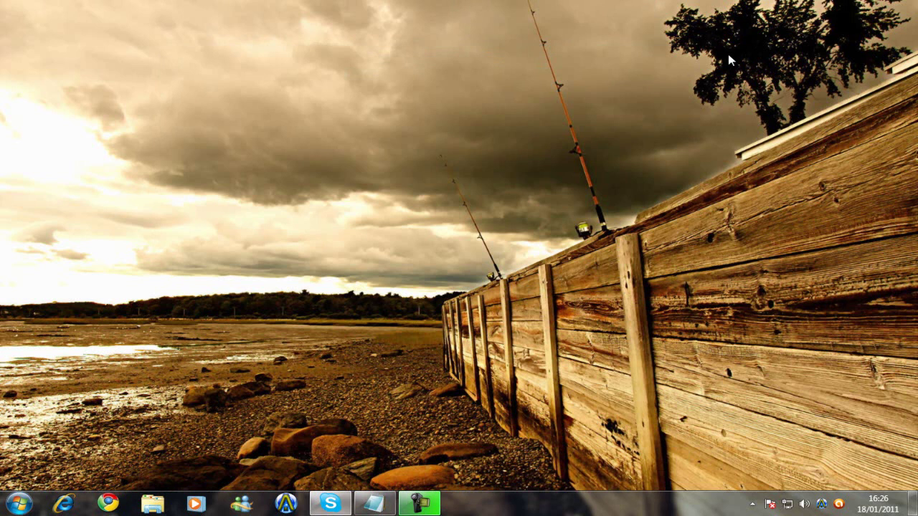
left_click(435, 505)
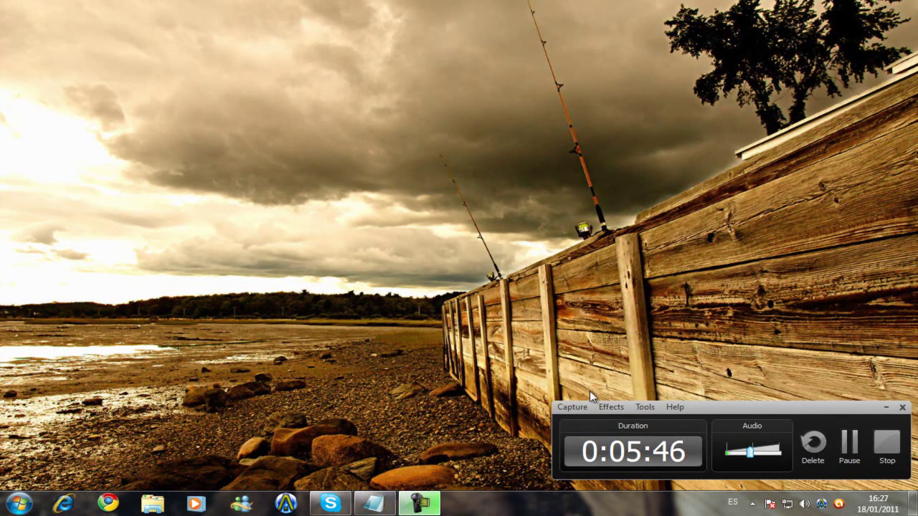
left_click(887, 408)
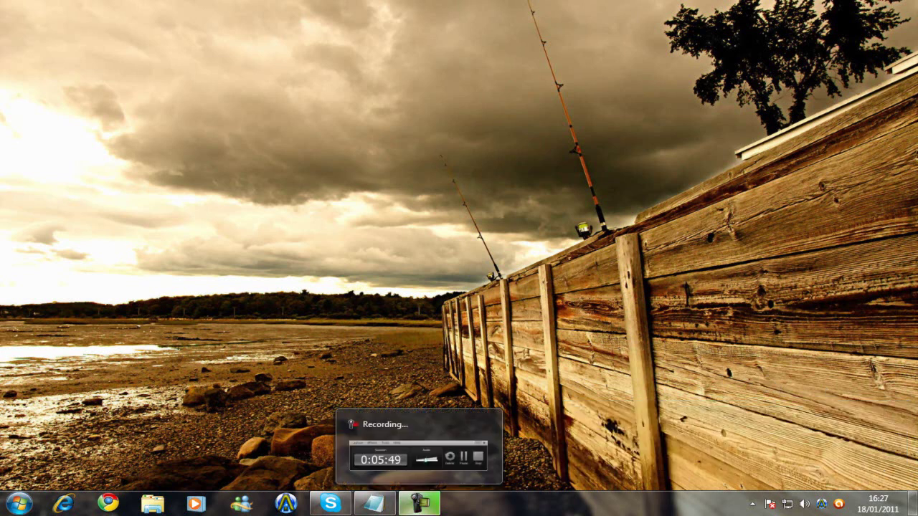
left_click(420, 503)
left_click(423, 504)
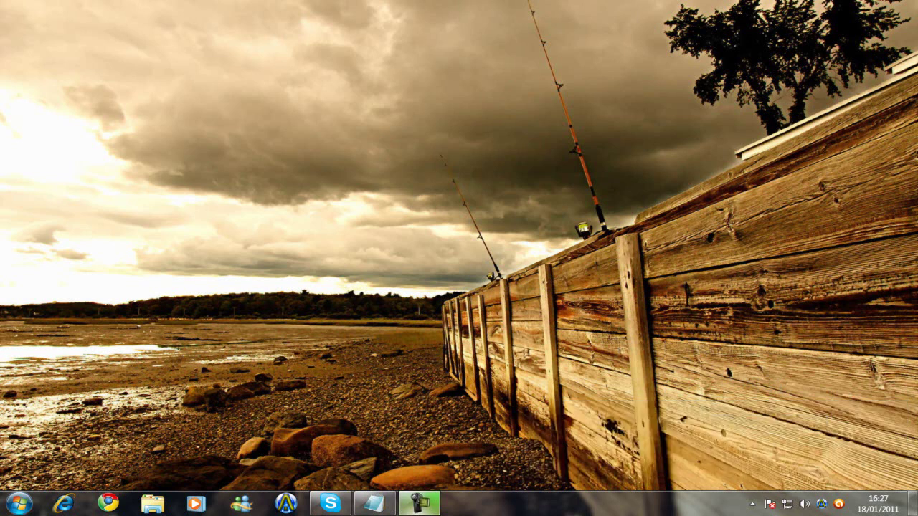
left_click(423, 504)
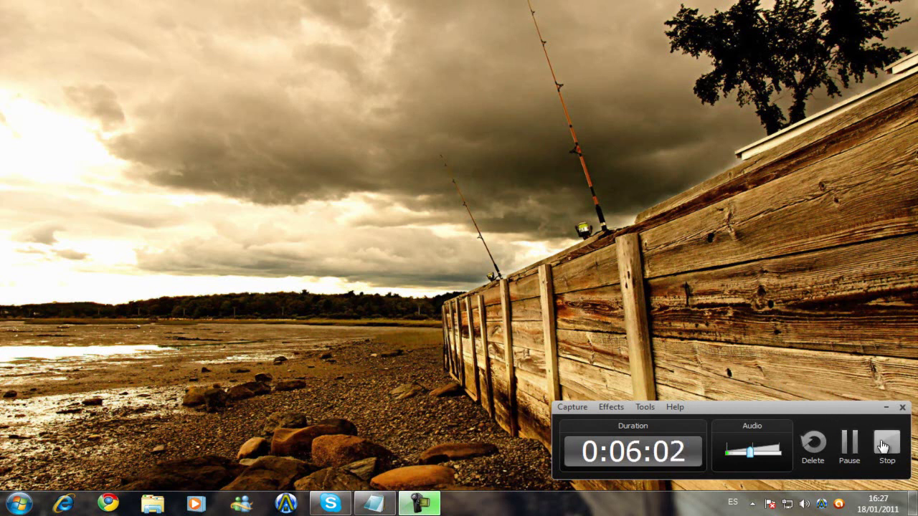
left_click(882, 446)
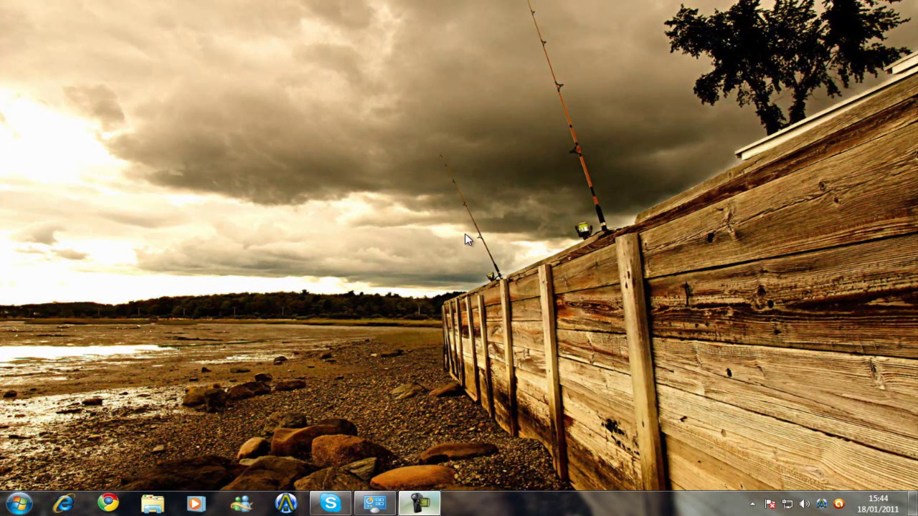
- Bring up the Windows Update window to check its progress bar, and close the window
mouse_move(374, 502)
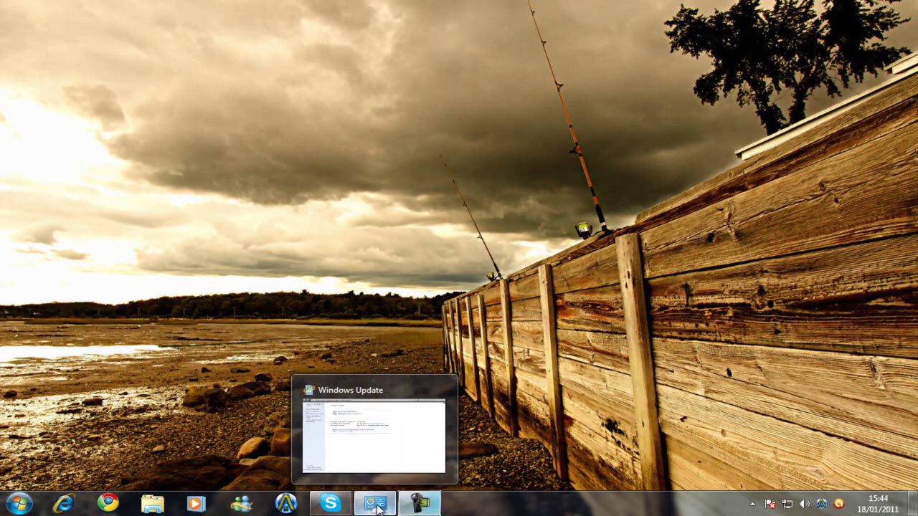
left_click(367, 390)
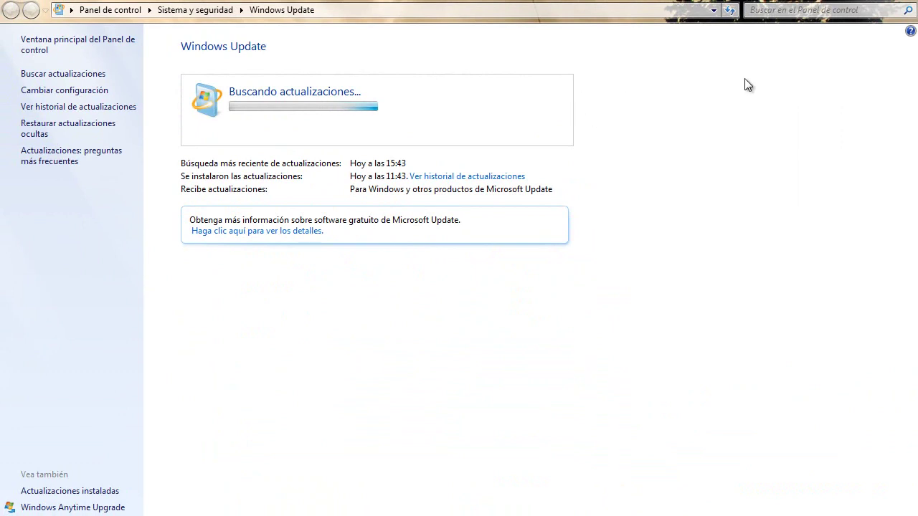
left_click(908, 6)
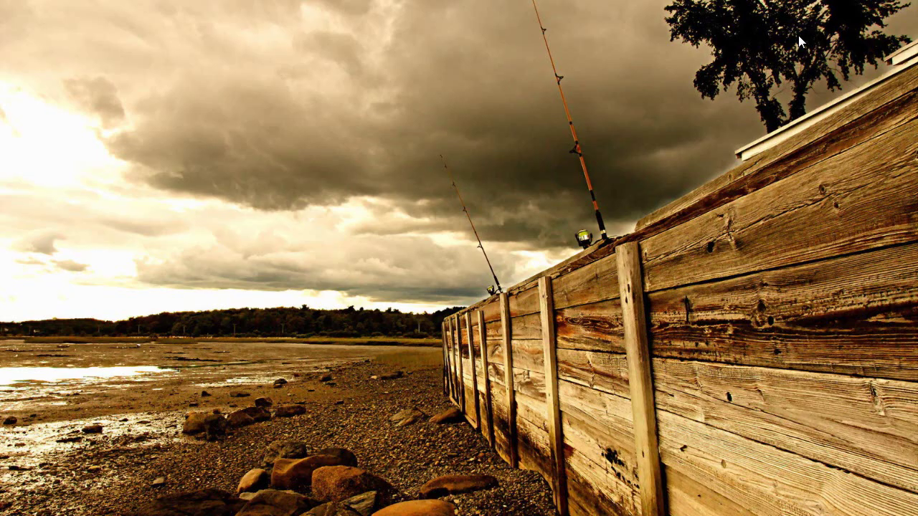